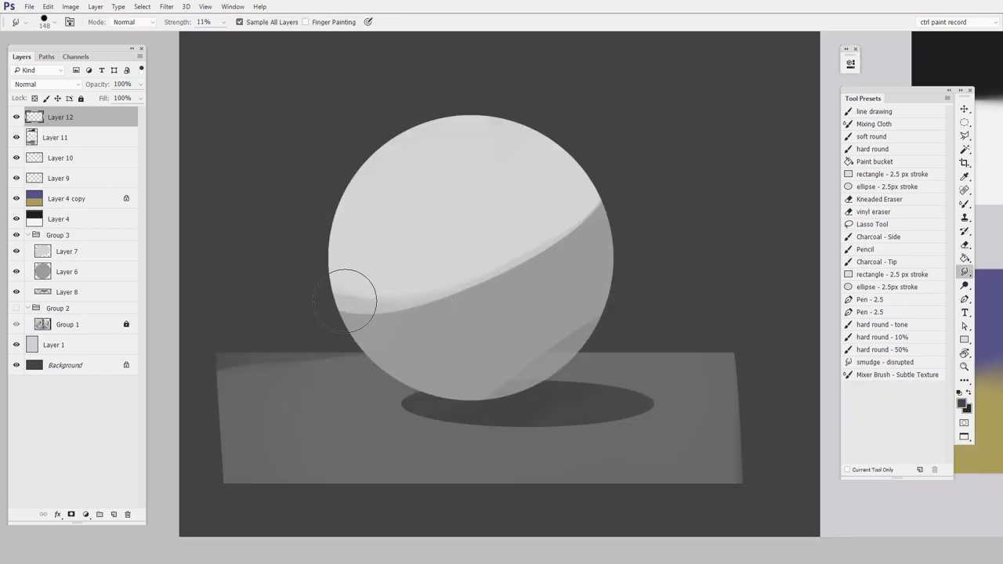
Smudge the sphere's light-to-shadow boundary into a soft gradient, enlarging the smudge brush to 193 px for the right side.
mouse_move(353, 294)
mouse_down()
mouse_move(501, 278)
mouse_move(503, 264)
mouse_move(377, 307)
mouse_move(559, 240)
mouse_move(497, 280)
mouse_up()
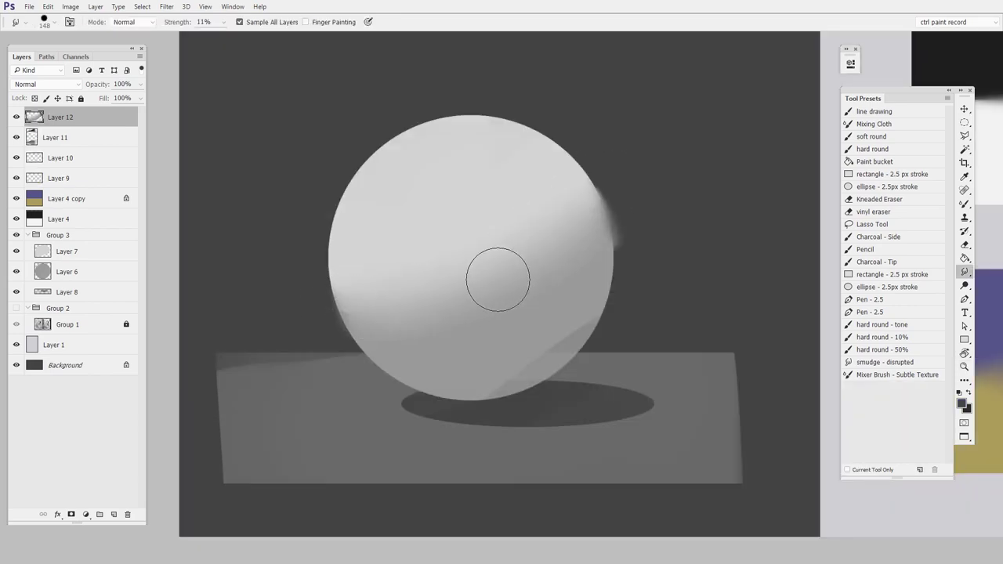
drag(392, 298, 345, 310)
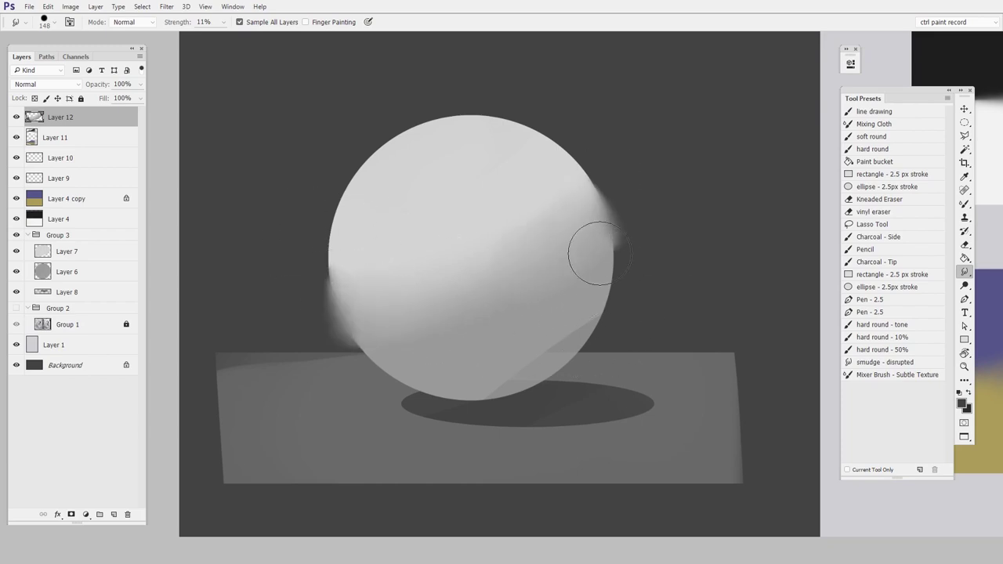
alt+drag(593, 235, 604, 233)
drag(558, 257, 604, 201)
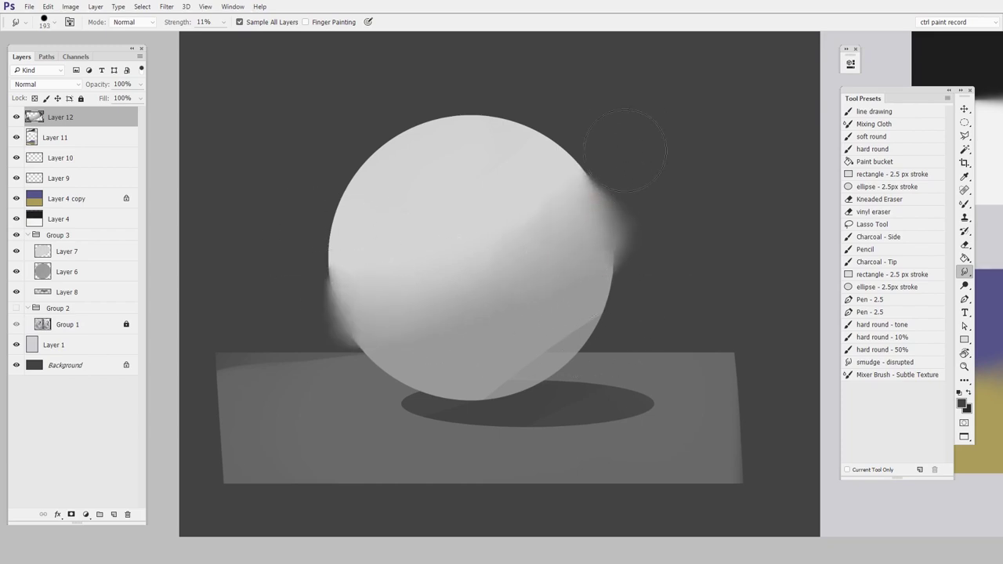
drag(620, 345, 662, 318)
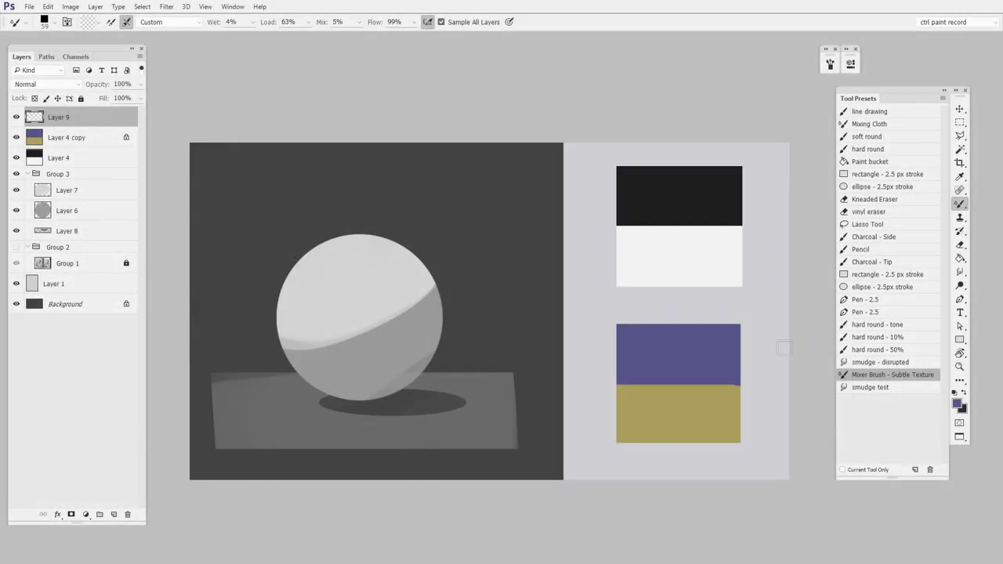
Blend the right part of the black-and-white swatch boundary with the mixer brush, enlarging the brush to 171 px.
drag(499, 307, 544, 287)
ctrl+drag(507, 302, 541, 302)
drag(598, 306, 420, 294)
ctrl+drag(600, 269, 627, 268)
drag(609, 212, 595, 360)
ctrl+drag(602, 280, 627, 280)
alt+drag(488, 237, 481, 237)
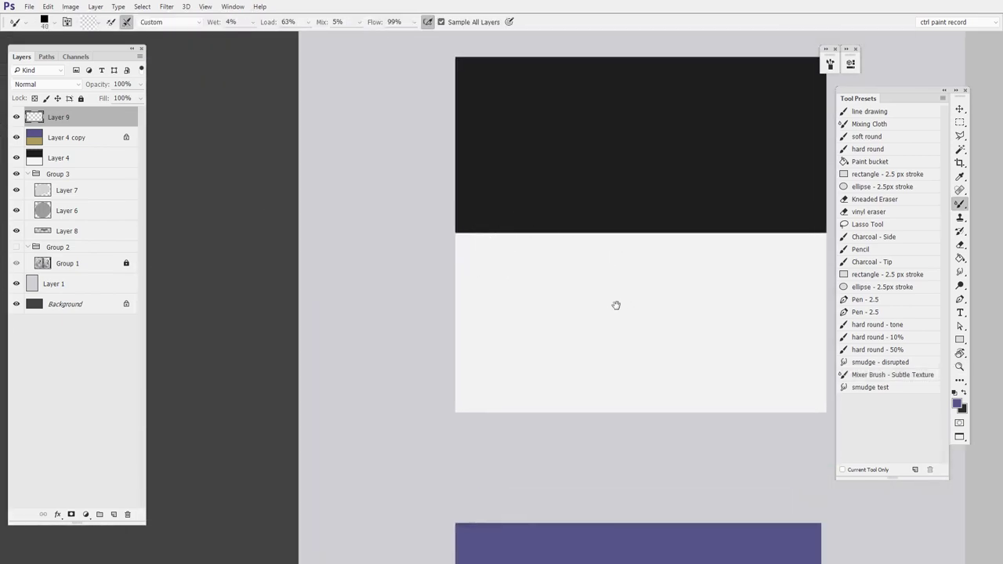
drag(616, 305, 552, 328)
mouse_move(401, 254)
mouse_down()
mouse_move(599, 255)
mouse_move(567, 265)
mouse_move(709, 254)
mouse_move(737, 257)
mouse_move(732, 277)
mouse_move(721, 258)
mouse_move(689, 266)
mouse_move(720, 224)
mouse_move(763, 264)
mouse_move(712, 309)
mouse_move(742, 309)
mouse_up()
mouse_move(709, 283)
mouse_down()
mouse_move(731, 271)
mouse_move(705, 242)
mouse_move(704, 268)
mouse_move(754, 261)
mouse_move(747, 235)
mouse_move(688, 296)
mouse_up()
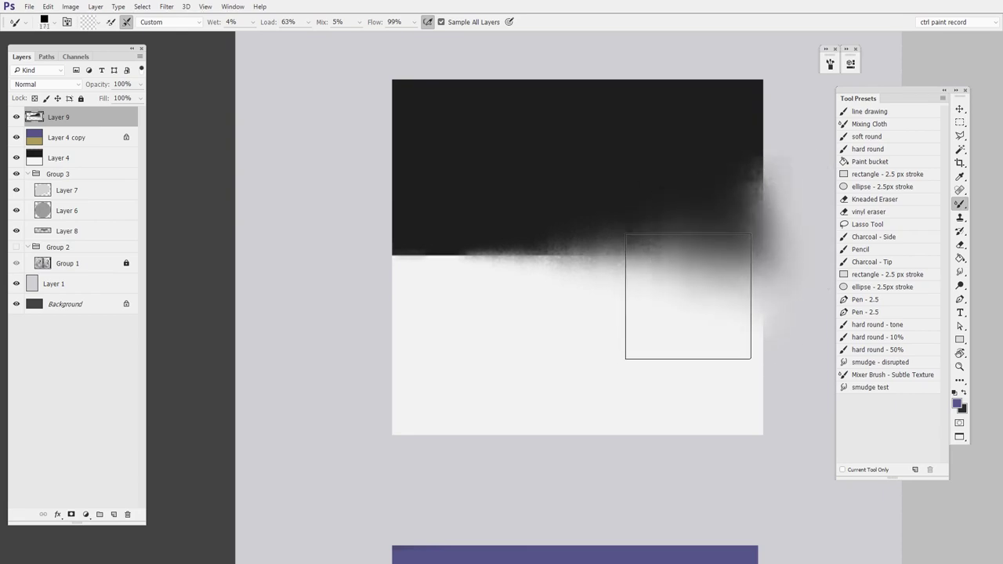
mouse_move(756, 227)
mouse_down()
mouse_move(721, 298)
mouse_move(767, 285)
mouse_up()
Reduce the mixer brush to 113 px and soften the gradient between the black and white halves further.
key(z)
mouse_move(722, 363)
mouse_down()
mouse_move(694, 381)
mouse_move(742, 354)
mouse_up()
key(z)
alt+drag(682, 293, 667, 293)
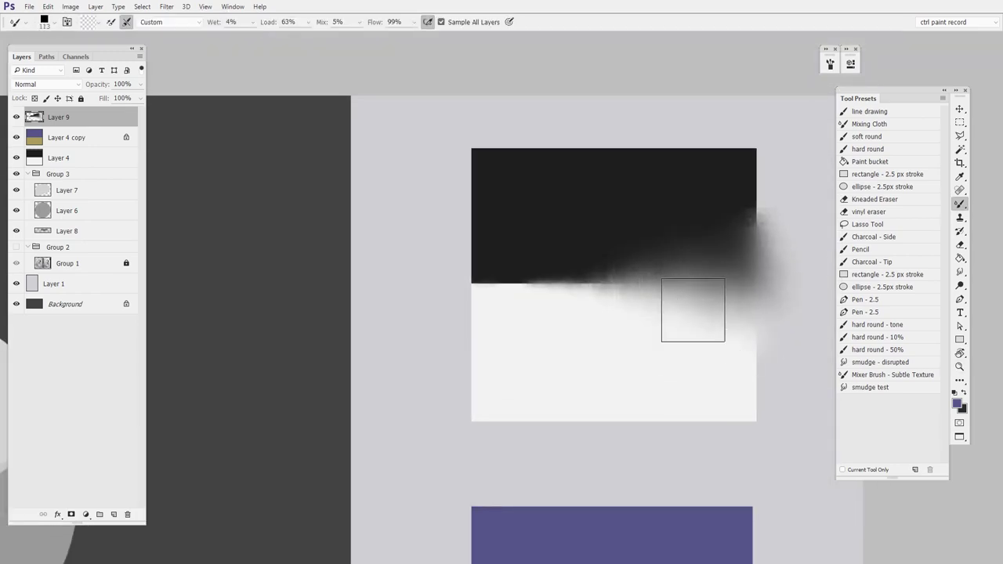
key(space)
key(z)
mouse_move(655, 350)
mouse_down()
mouse_move(675, 302)
mouse_move(697, 299)
mouse_up()
drag(595, 226, 695, 227)
key(space)
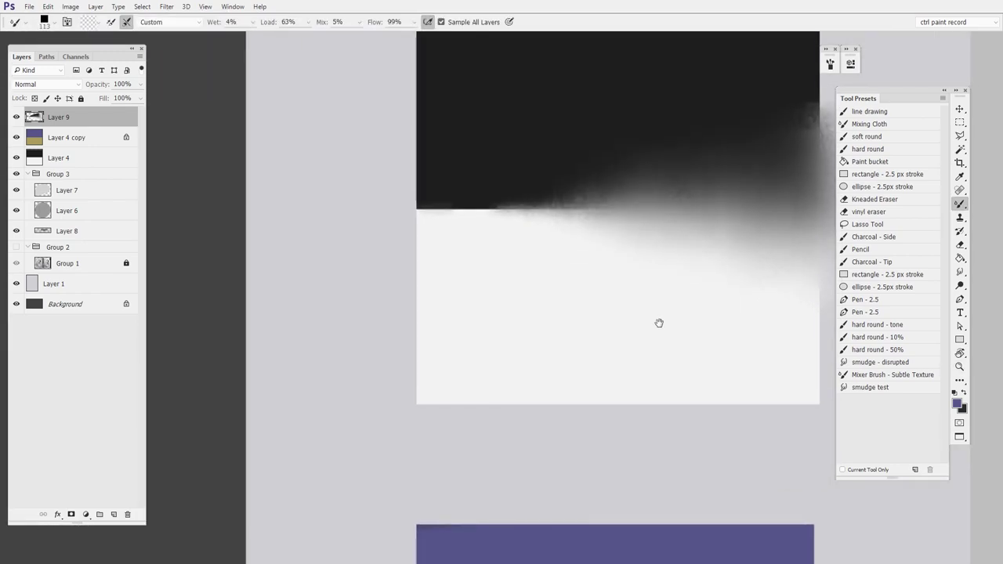
drag(659, 323, 566, 357)
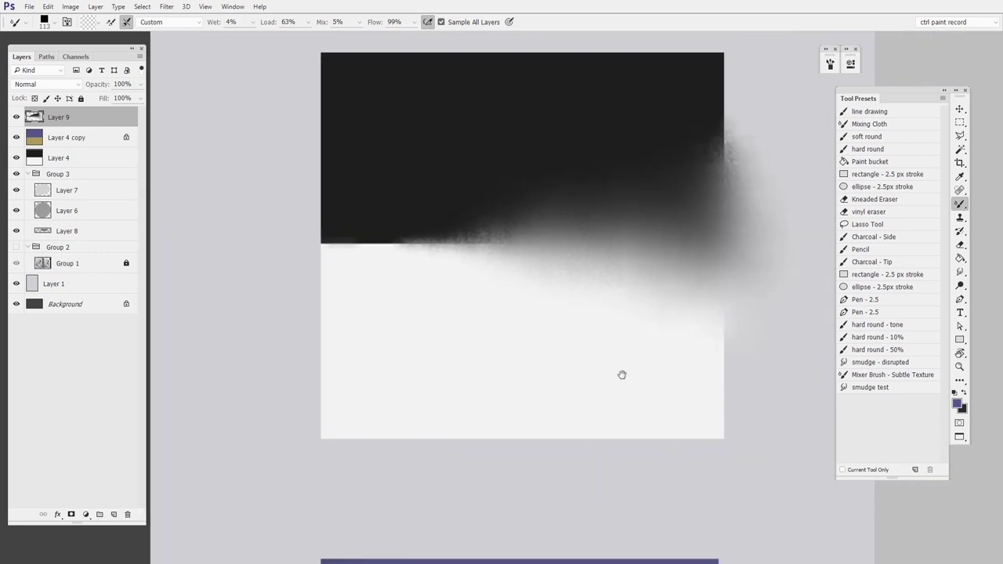
drag(622, 375, 654, 400)
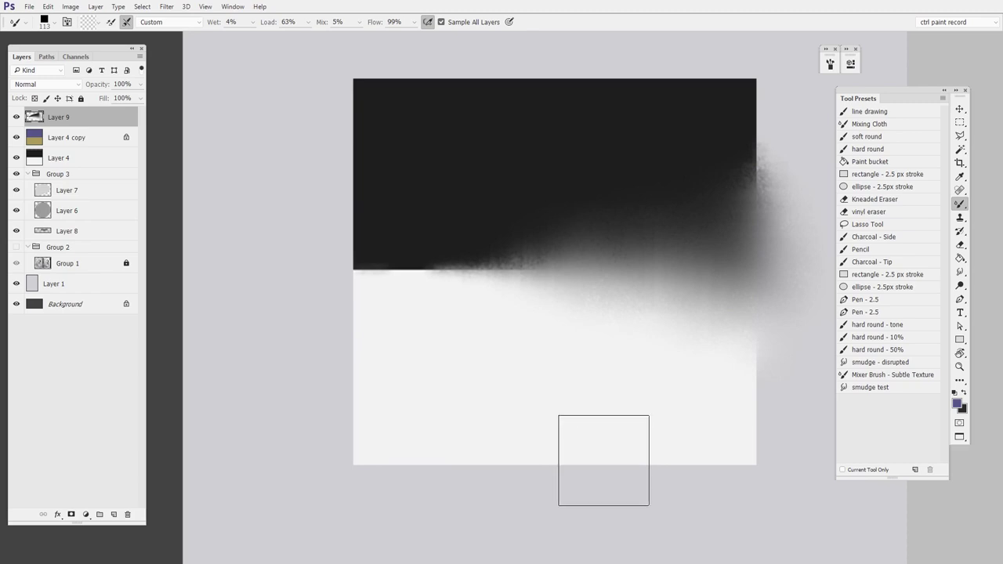
Blend the blue and yellow swatch boundary across its left and middle, enlarging the mixer brush from 57 to 92 px.
key(ctrl+minus)
key(ctrl+minus)
mouse_move(523, 389)
mouse_down()
mouse_move(598, 346)
mouse_move(622, 260)
mouse_move(656, 305)
mouse_up()
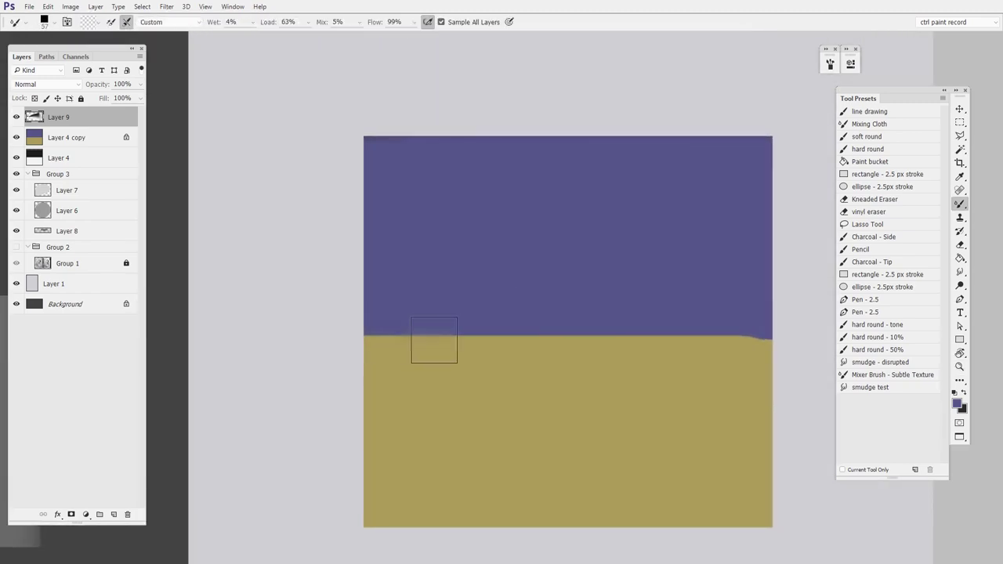
mouse_move(434, 341)
mouse_down()
mouse_move(409, 340)
mouse_move(543, 334)
mouse_move(594, 345)
mouse_move(638, 310)
mouse_up()
key(bracketright)
key(bracketright)
key(bracketright)
drag(602, 363, 670, 304)
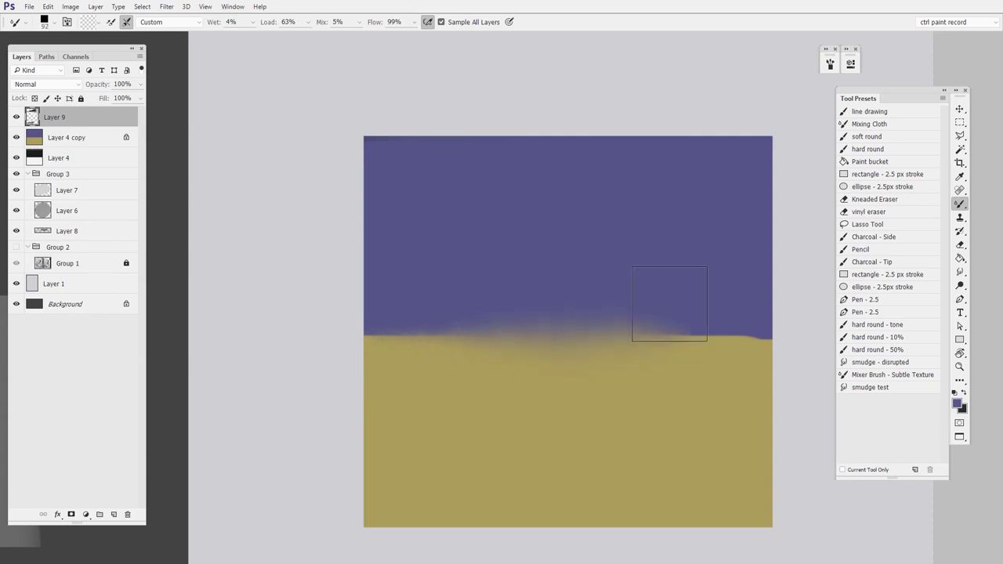
Enlarge the mixer brush to 165 px and blend the right end of the blue and yellow boundary past the swatch's edge.
mouse_move(627, 391)
mouse_down()
mouse_move(673, 315)
mouse_move(668, 367)
mouse_move(688, 341)
mouse_move(740, 311)
mouse_move(644, 351)
mouse_move(777, 333)
mouse_move(696, 356)
mouse_move(750, 305)
mouse_move(692, 394)
mouse_move(646, 372)
mouse_move(736, 273)
mouse_move(681, 369)
mouse_move(751, 249)
mouse_move(675, 407)
mouse_move(768, 251)
mouse_move(672, 408)
mouse_move(769, 272)
mouse_move(674, 347)
mouse_move(743, 312)
mouse_up()
key(bracketright)
key(bracketright)
key(bracketright)
key(bracketright)
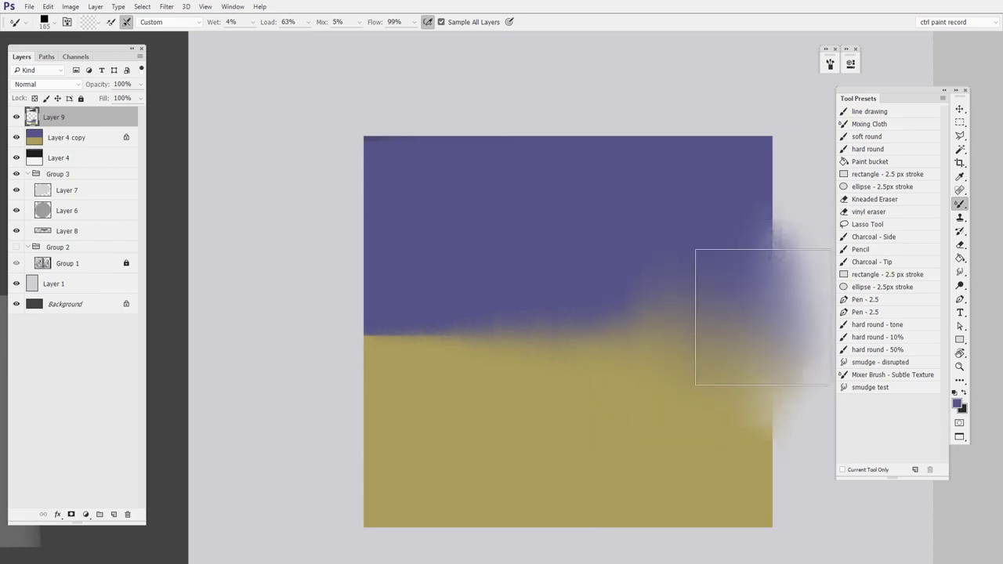
drag(642, 407, 579, 424)
mouse_move(551, 373)
mouse_down()
mouse_move(628, 332)
mouse_move(561, 347)
mouse_move(501, 382)
mouse_move(620, 321)
mouse_move(535, 379)
mouse_move(713, 356)
mouse_move(732, 409)
mouse_up()
scroll(732, 408, down, 3)
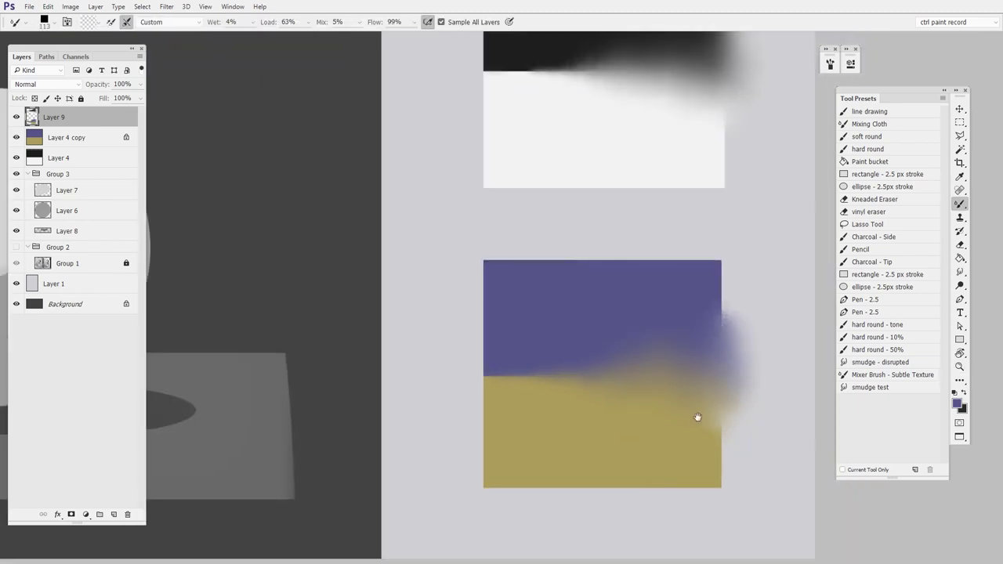
drag(732, 301, 754, 351)
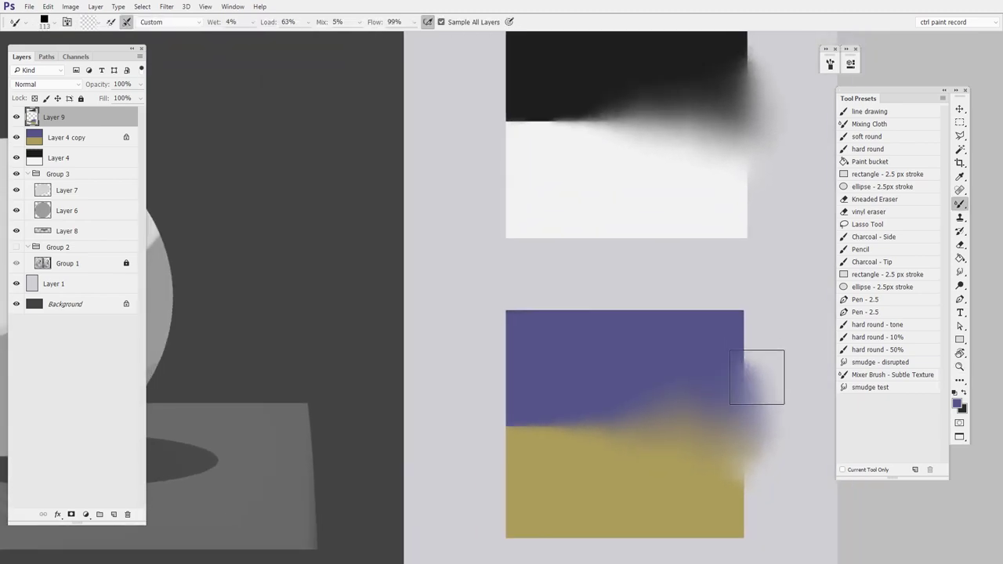
Try smearing the sphere's right edge into the background with a much larger mixer brush on a new layer, and delete that layer.
drag(415, 358, 679, 358)
drag(671, 360, 655, 376)
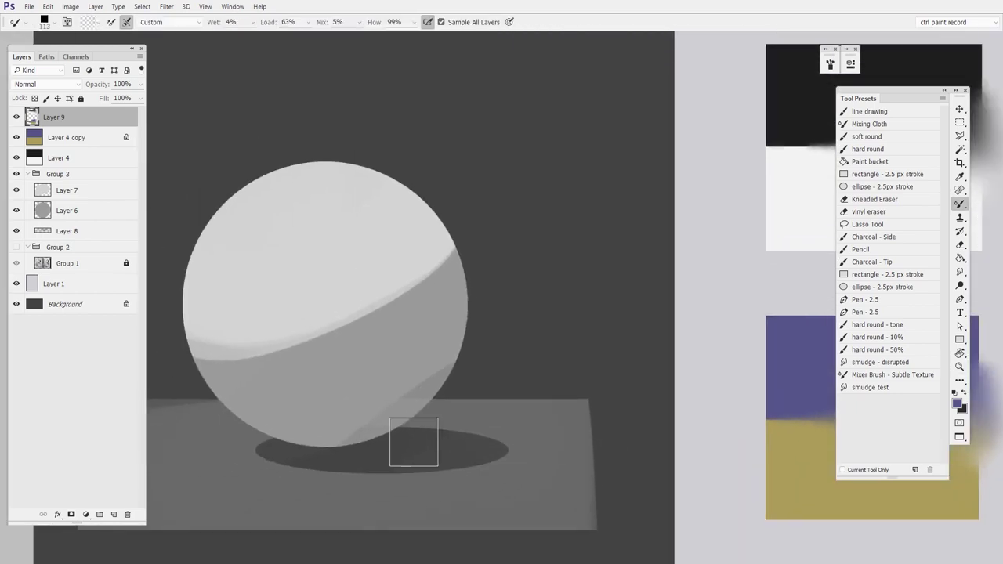
drag(391, 377, 519, 354)
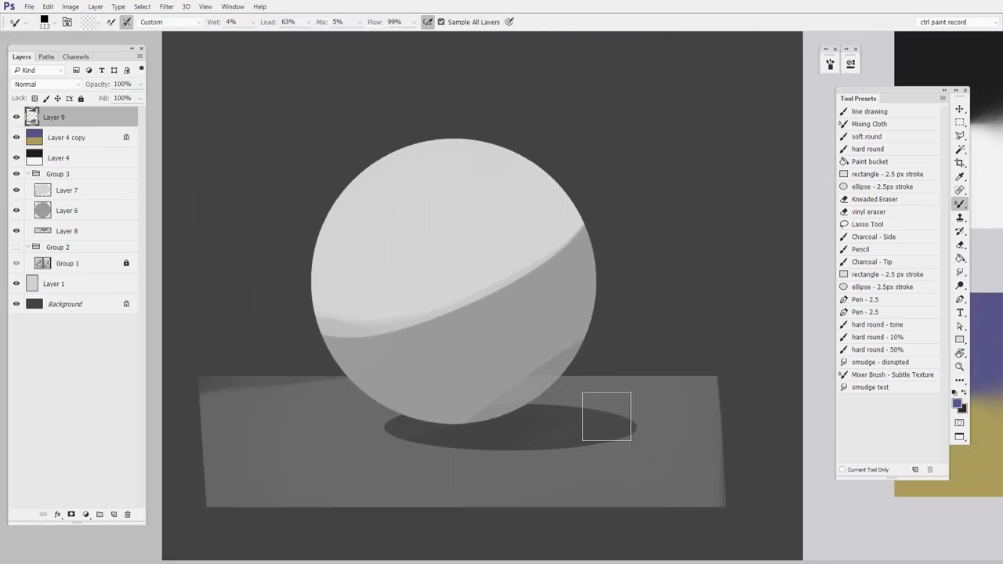
drag(603, 417, 640, 424)
scroll(640, 424, up, 1)
key(ctrl+shift+alt+n)
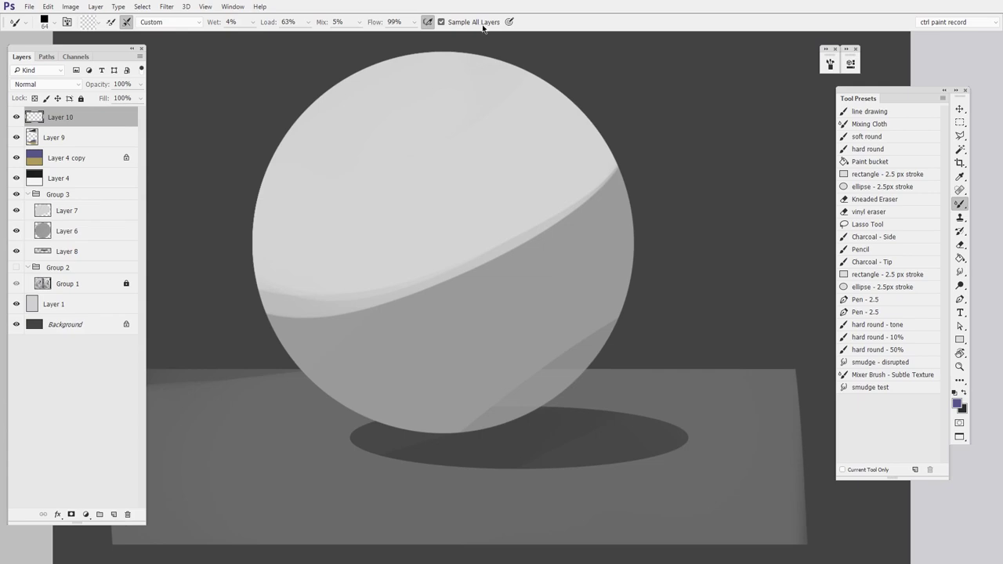
mouse_move(488, 392)
mouse_down()
mouse_move(580, 338)
mouse_move(551, 367)
mouse_move(616, 277)
mouse_up()
key(bracketright)
key(bracketright)
key(bracketright)
key(bracketright)
key(bracketright)
key(bracketright)
key(bracketright)
drag(636, 176, 541, 431)
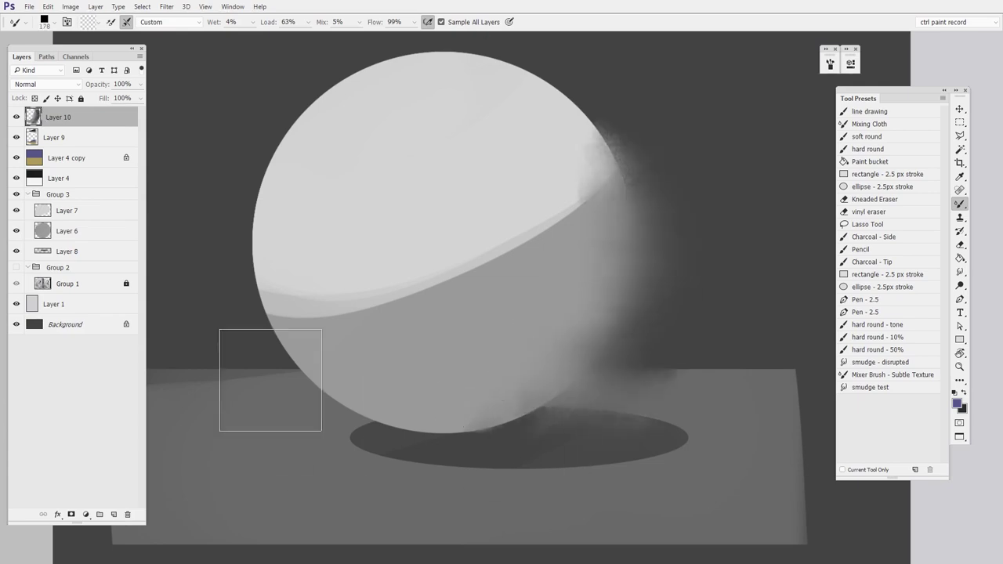
click(129, 515)
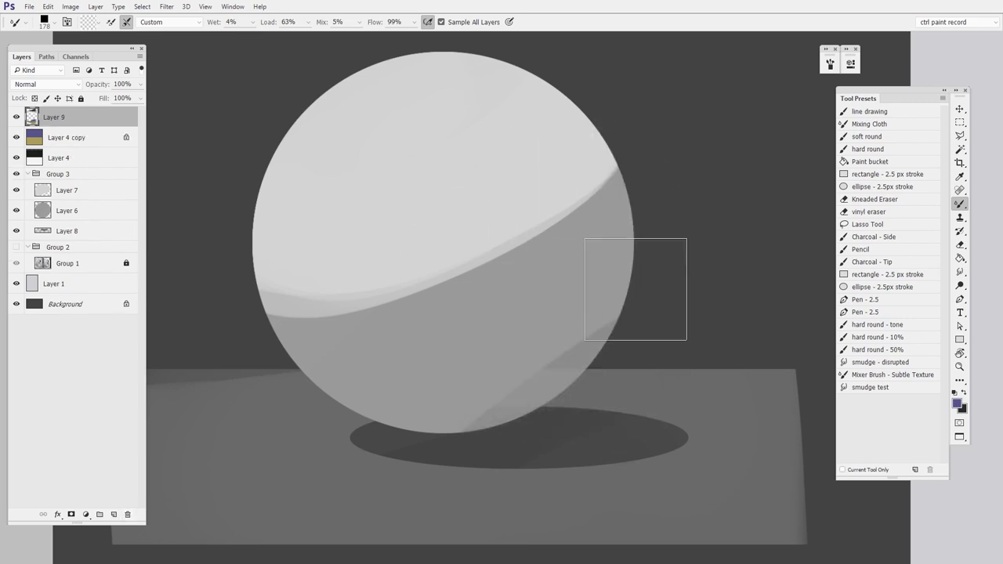
Blend the sphere's light-to-shadow boundary into a soft gradient on a new layer with the mixer brush at 133 px.
key(ctrl+shift+alt+n)
alt+right_click(520, 296)
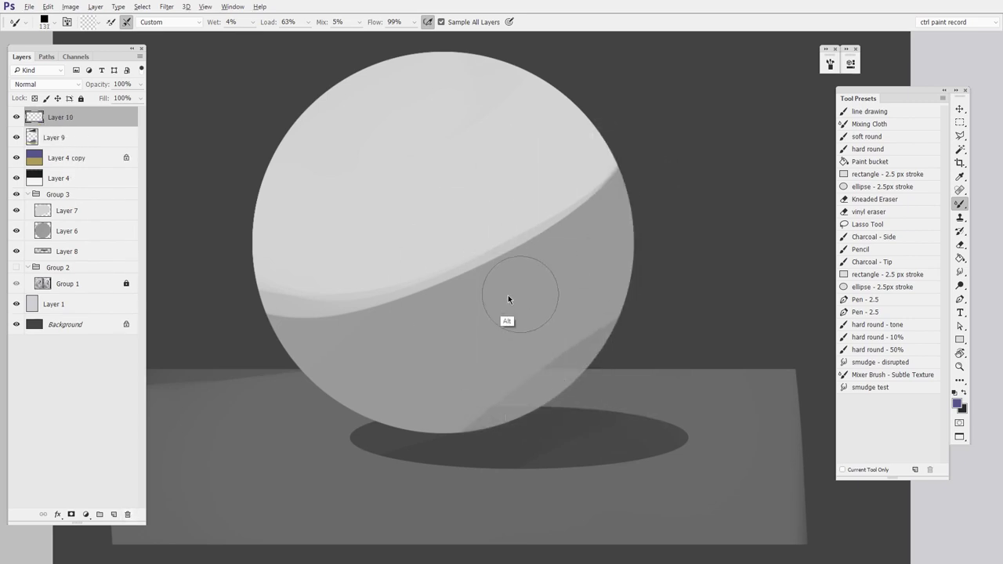
mouse_move(276, 300)
mouse_down()
mouse_move(508, 225)
mouse_move(352, 283)
mouse_move(587, 187)
mouse_move(526, 234)
mouse_move(597, 155)
mouse_move(543, 245)
mouse_move(429, 276)
mouse_move(259, 259)
mouse_move(269, 357)
mouse_up()
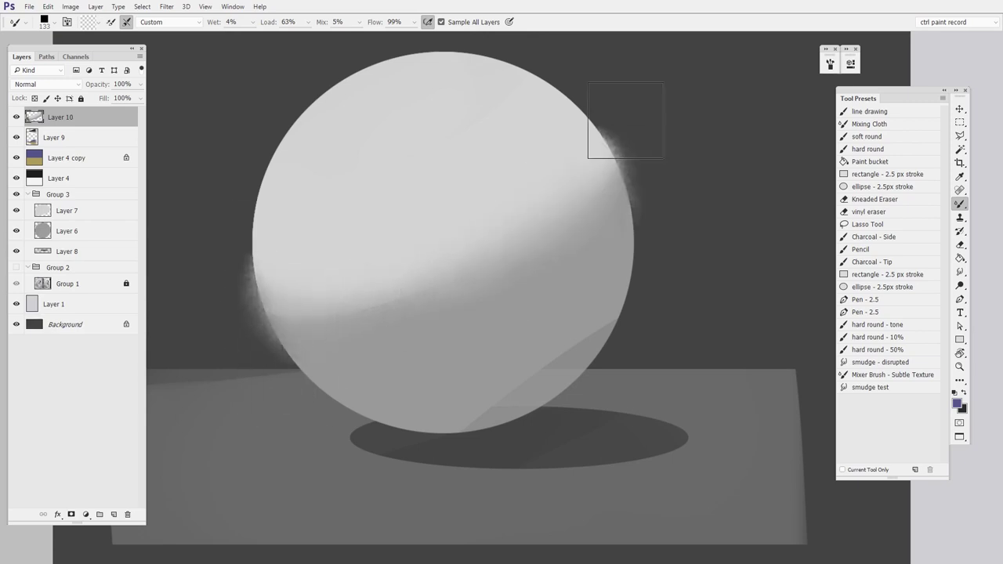
drag(554, 333, 619, 326)
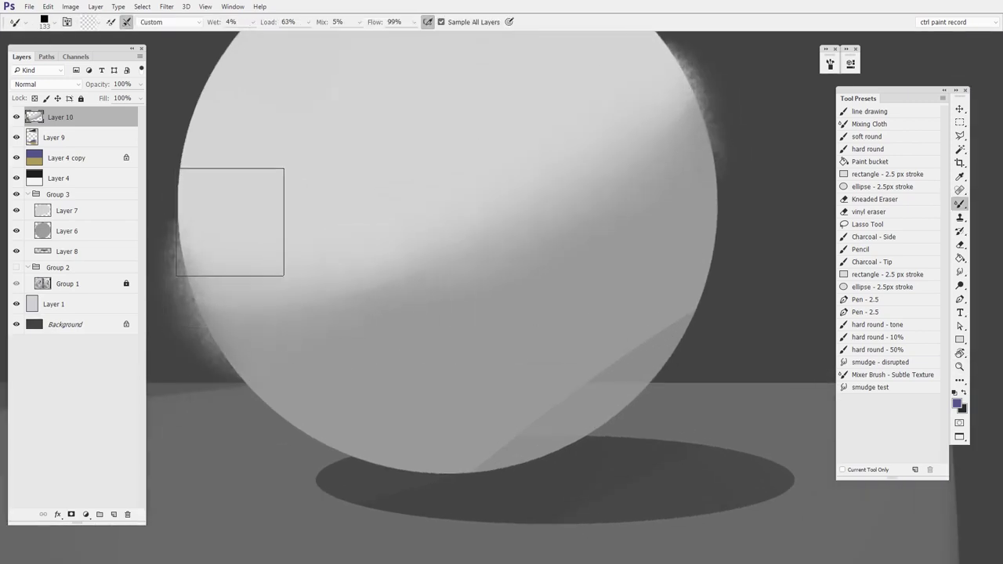
mouse_move(523, 261)
mouse_down()
mouse_move(499, 332)
mouse_move(614, 293)
mouse_up()
drag(526, 345, 549, 345)
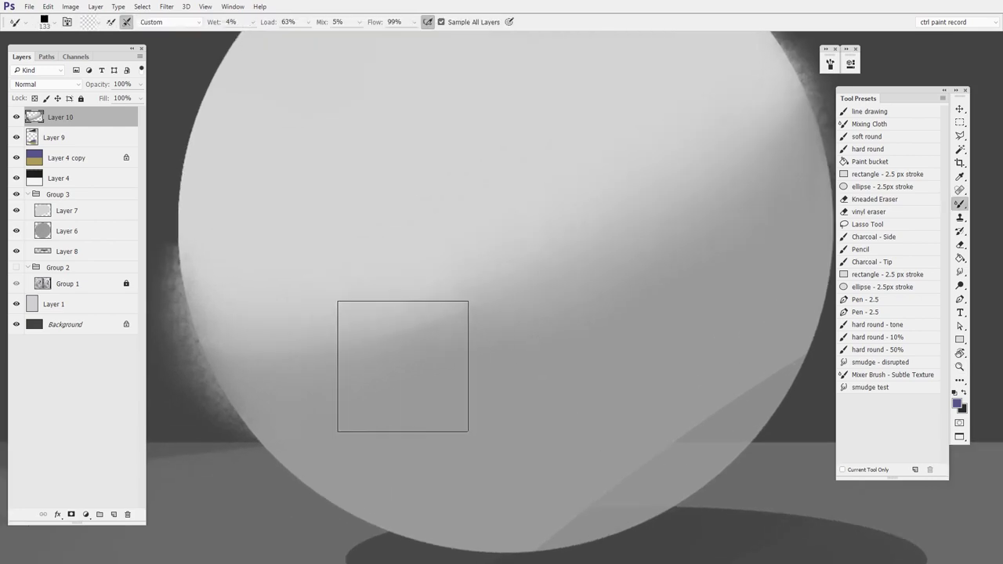
mouse_move(390, 348)
mouse_down()
mouse_move(588, 336)
mouse_move(573, 343)
mouse_move(554, 324)
mouse_up()
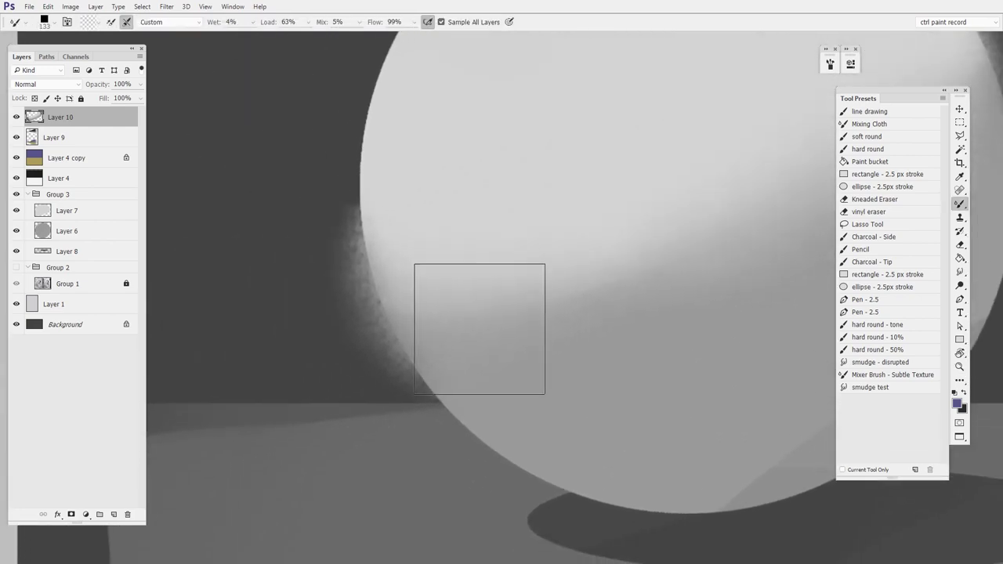
Erase the blended paint that spills outside the sphere's left and right edges with the Eraser.
key(e)
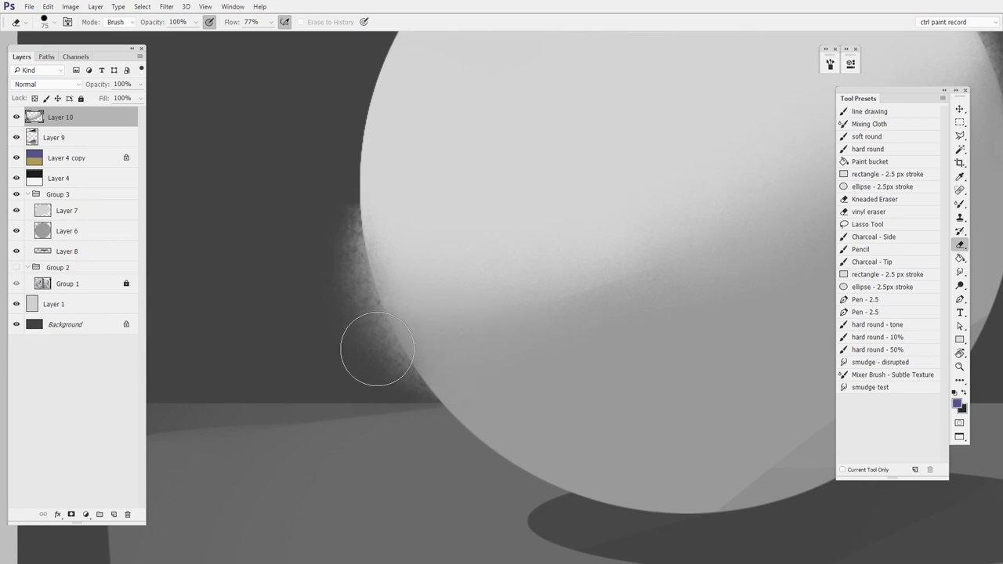
drag(377, 357, 361, 359)
mouse_move(396, 394)
mouse_down()
mouse_move(333, 273)
mouse_move(355, 315)
mouse_move(334, 212)
mouse_move(381, 361)
mouse_move(422, 422)
mouse_up()
drag(596, 259, 327, 340)
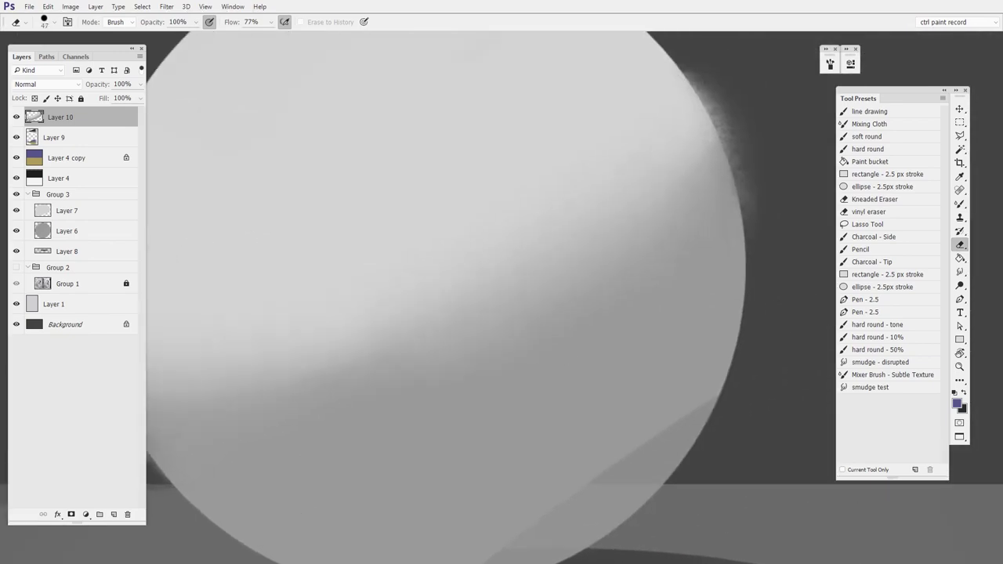
drag(608, 336, 566, 335)
mouse_move(670, 138)
mouse_down()
mouse_move(707, 200)
mouse_move(719, 341)
mouse_up()
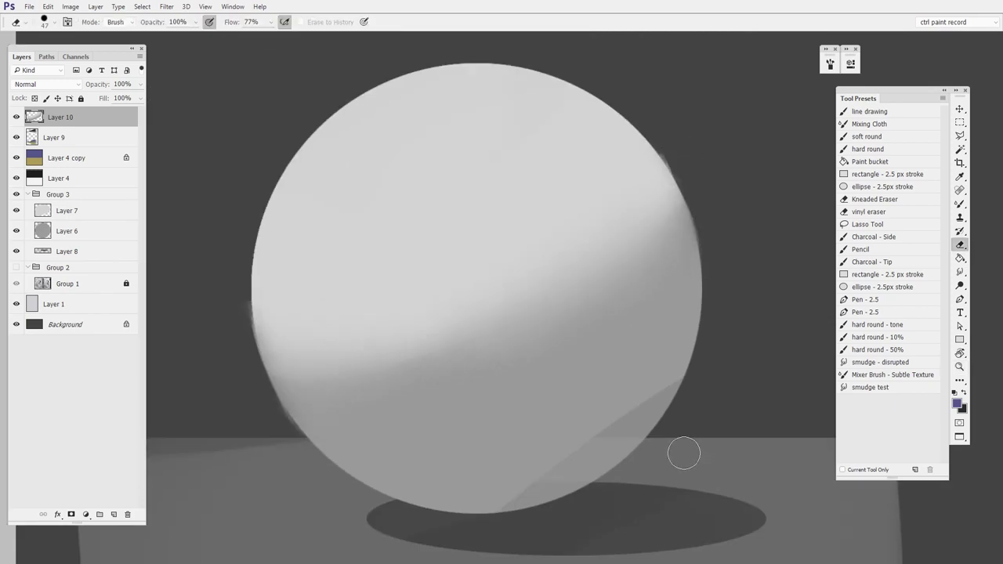
Soften the lower and right edges of the sphere's cast shadow on a new layer with the Mixer Brush - Subtle Texture preset.
mouse_move(683, 407)
mouse_down()
mouse_move(649, 301)
mouse_move(610, 304)
mouse_up()
scroll(635, 395, up, 2)
key(ctrl+shift+alt+n)
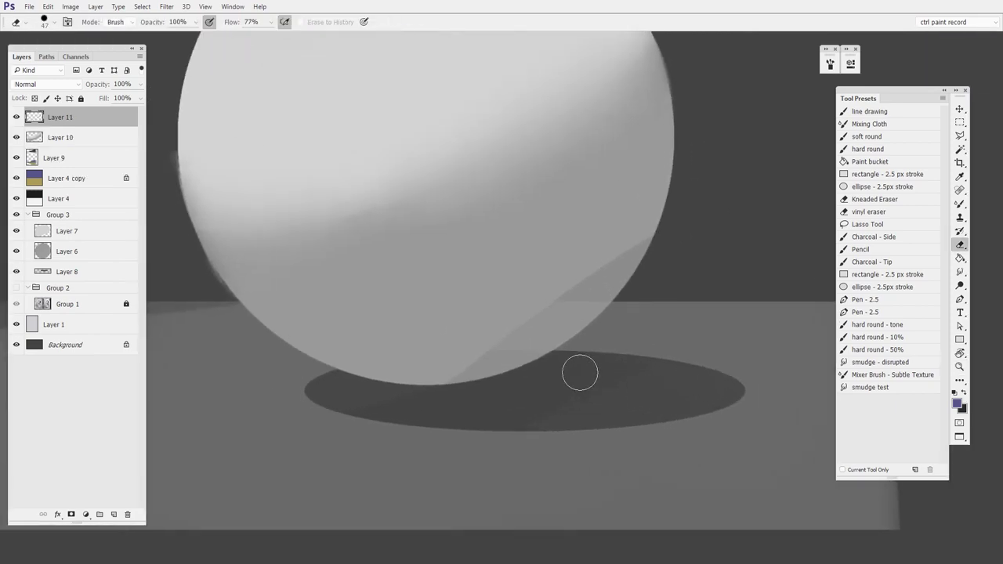
mouse_move(658, 401)
mouse_down()
mouse_move(588, 390)
mouse_move(660, 398)
mouse_move(522, 437)
mouse_up()
click(882, 378)
drag(597, 347, 546, 346)
mouse_move(502, 418)
mouse_down()
mouse_move(618, 395)
mouse_move(542, 408)
mouse_move(369, 413)
mouse_up()
drag(644, 423, 584, 430)
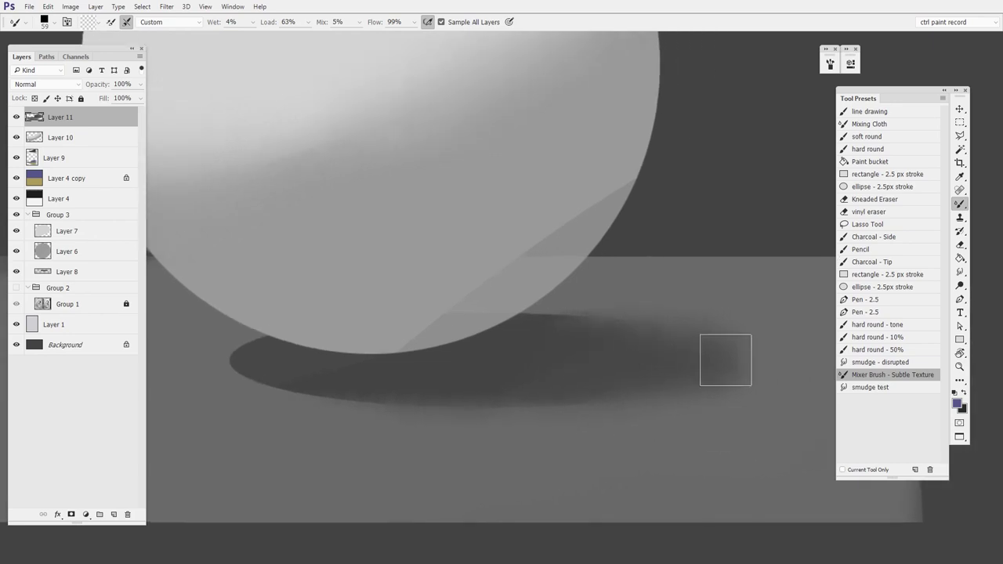
drag(671, 394, 695, 399)
Blend the edge of the darker patch on the sphere's lower right side with the mixer brush at 49 px.
mouse_move(592, 362)
mouse_down()
mouse_move(537, 412)
mouse_move(645, 436)
mouse_move(553, 370)
mouse_up()
drag(481, 371, 641, 255)
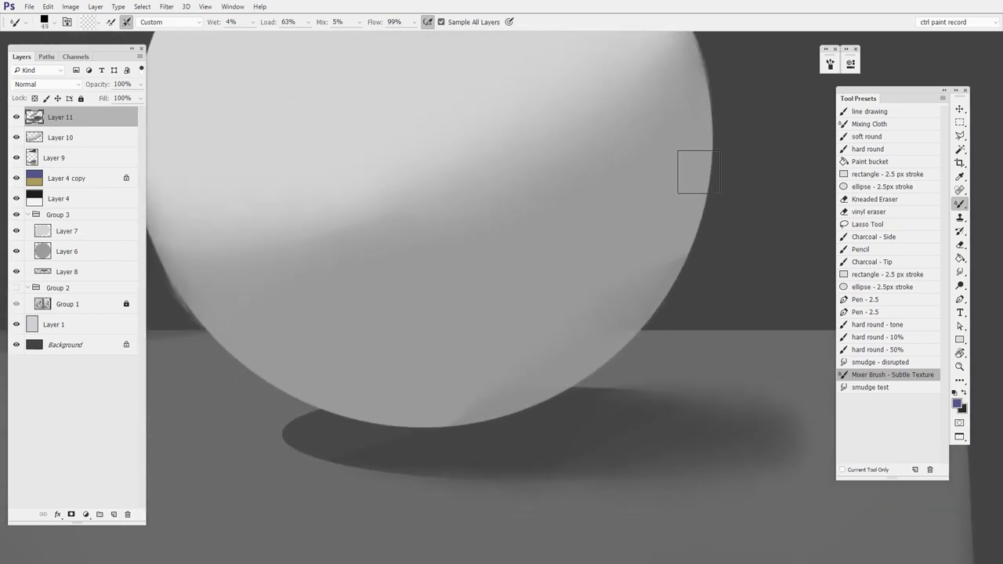
drag(504, 321, 588, 403)
drag(588, 403, 553, 401)
drag(697, 421, 603, 329)
Blur the sphere's lower part and the platform's back edge on a new layer with a 239 px mixer brush, and add another layer.
key(ctrl+alt+shift+n)
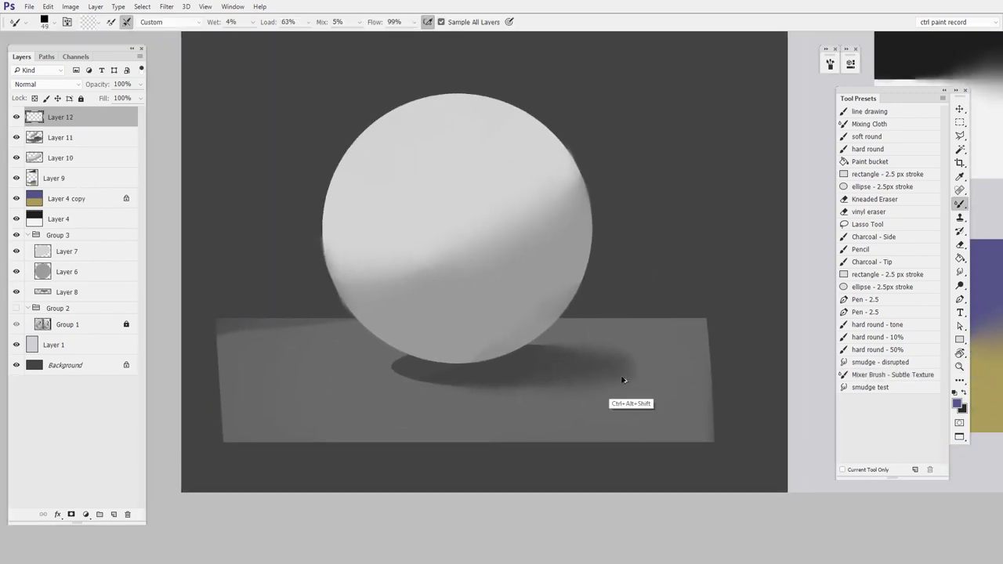
mouse_move(523, 340)
mouse_down()
mouse_move(597, 341)
mouse_move(266, 323)
mouse_move(643, 322)
mouse_move(268, 335)
mouse_move(267, 365)
mouse_move(310, 363)
mouse_up()
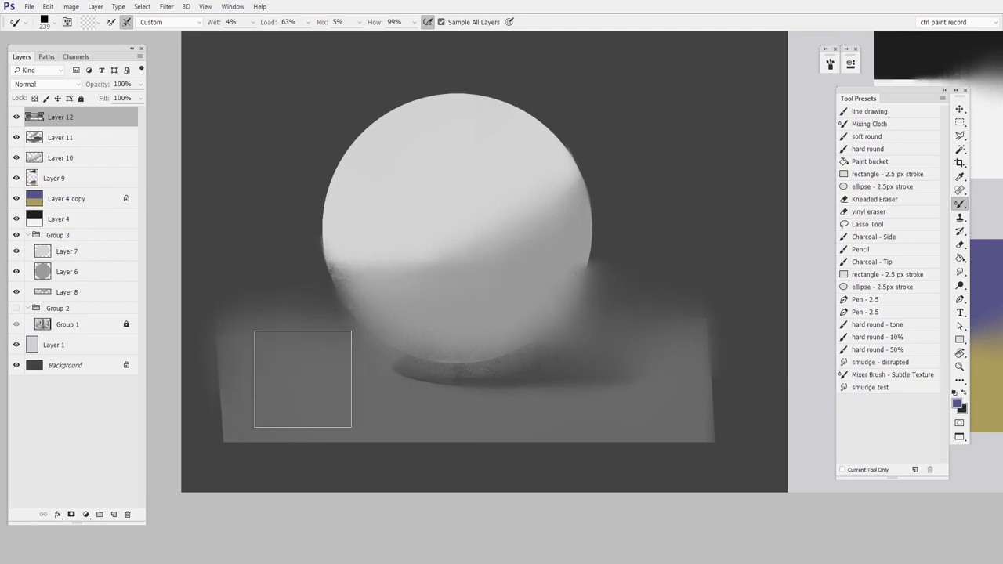
drag(614, 331, 631, 347)
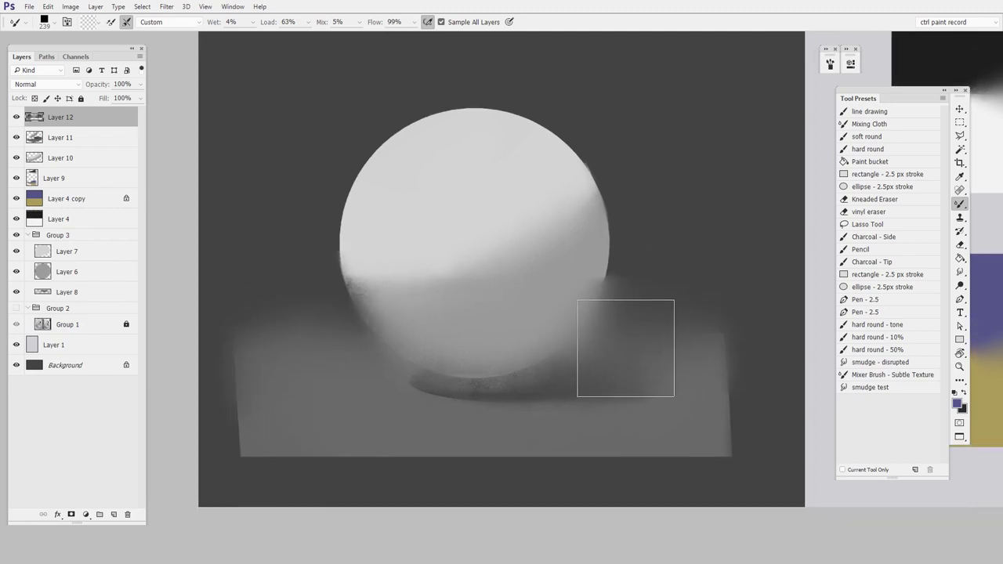
key(ctrl+shift+alt+n)
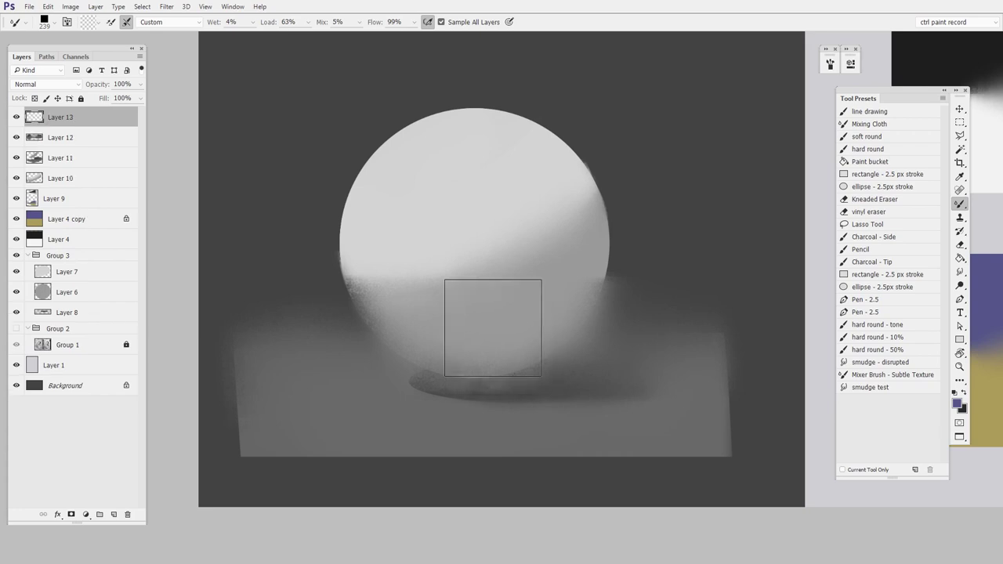
Blend the sphere's lower right edge into its shadow with the mixer brush, and reduce the brush size.
key(e)
key(ctrl+z)
mouse_move(491, 324)
mouse_down()
mouse_move(416, 298)
mouse_move(399, 331)
mouse_move(454, 316)
mouse_move(639, 392)
mouse_move(629, 416)
mouse_move(588, 383)
mouse_up()
right_click(540, 333)
double_click(558, 421)
key(bracketleft)
key(bracketleft)
key(bracketleft)
key(ctrl+minus)
drag(593, 494, 555, 479)
key(z)
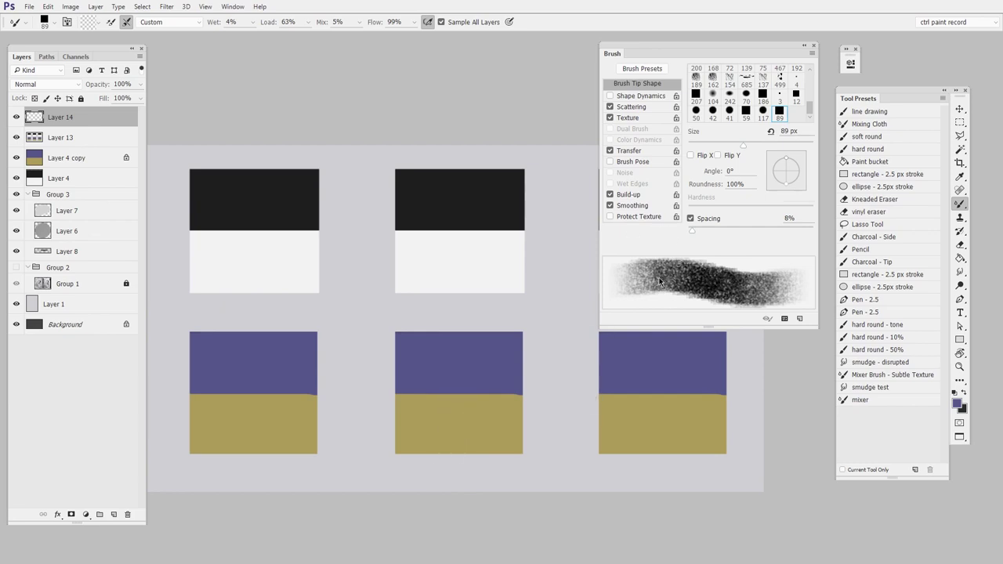
Turn off the mixer brush's texture and set the tip spacing to 7%.
drag(514, 308, 542, 293)
drag(538, 302, 546, 303)
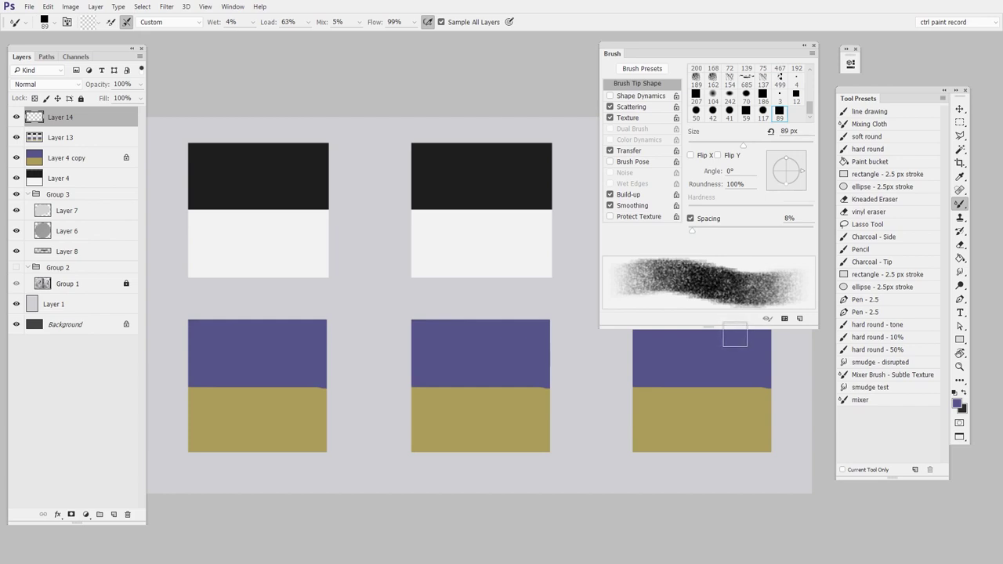
click(610, 118)
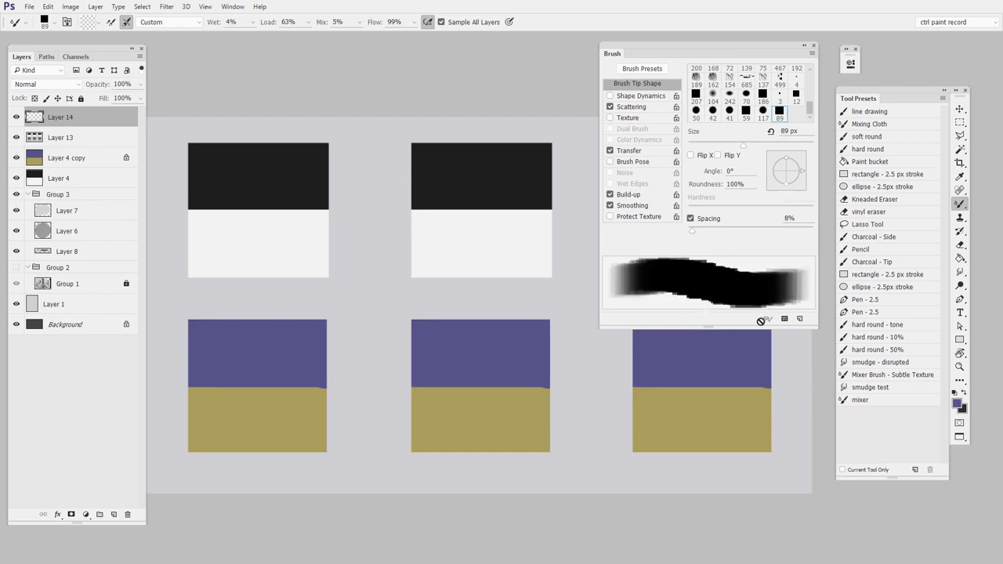
click(632, 107)
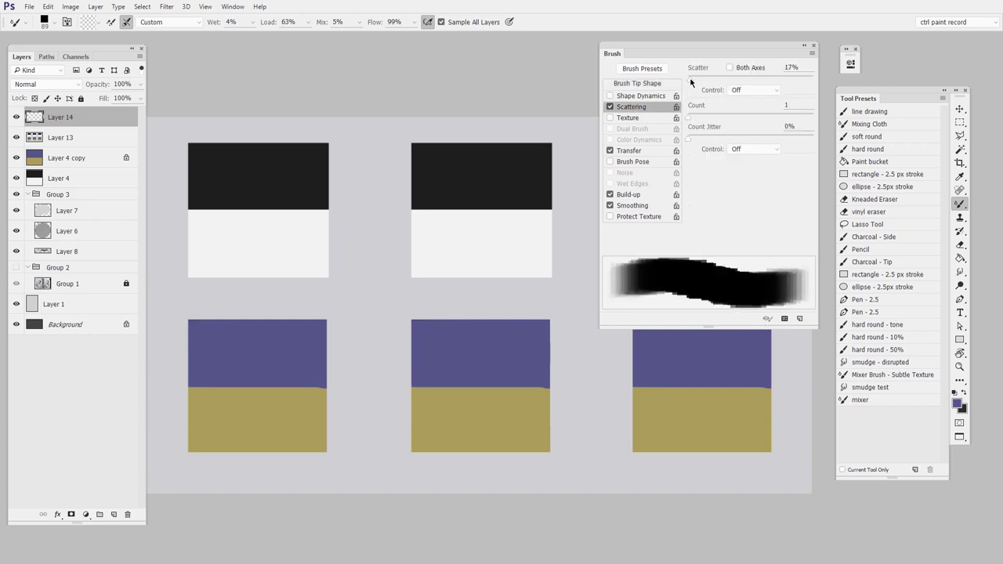
click(660, 88)
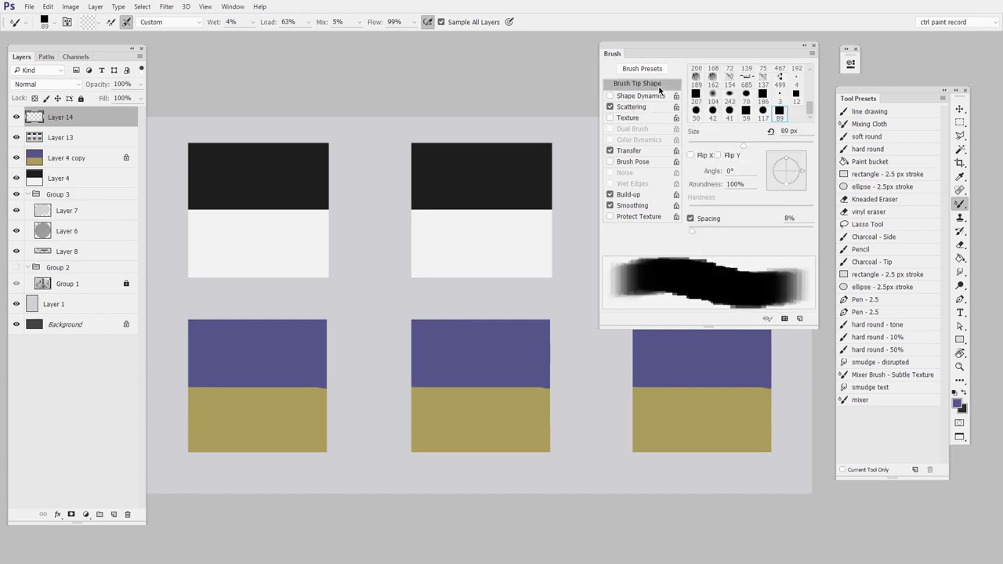
click(692, 232)
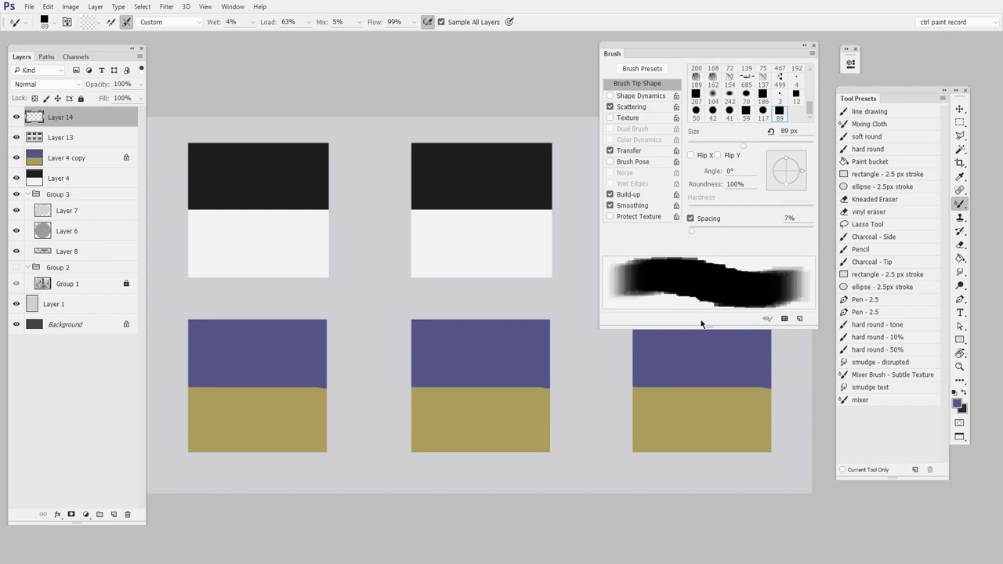
Turn the brush texture back on and compare texture modes such as Color Burn in the stroke preview, finishing on Darken.
click(626, 118)
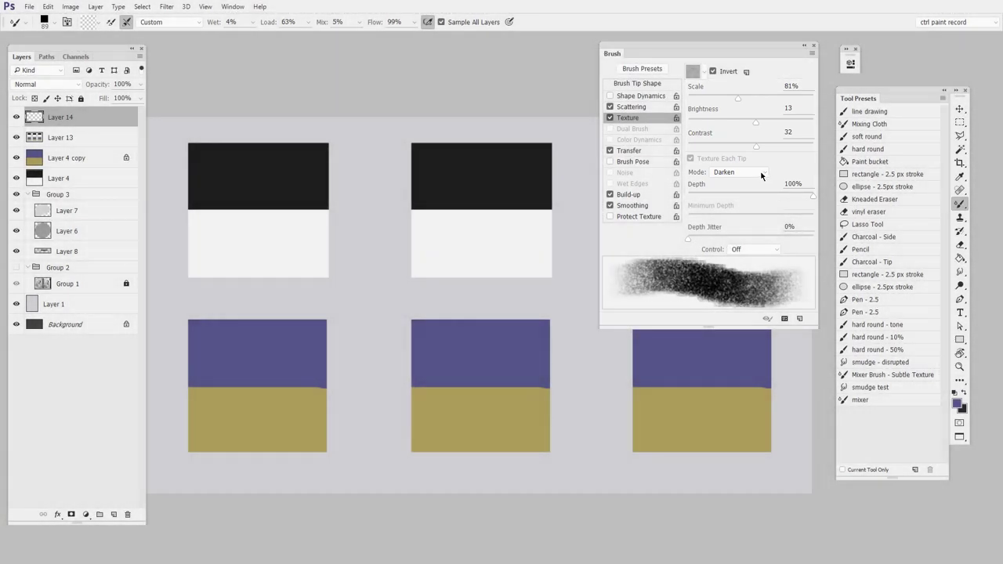
click(761, 175)
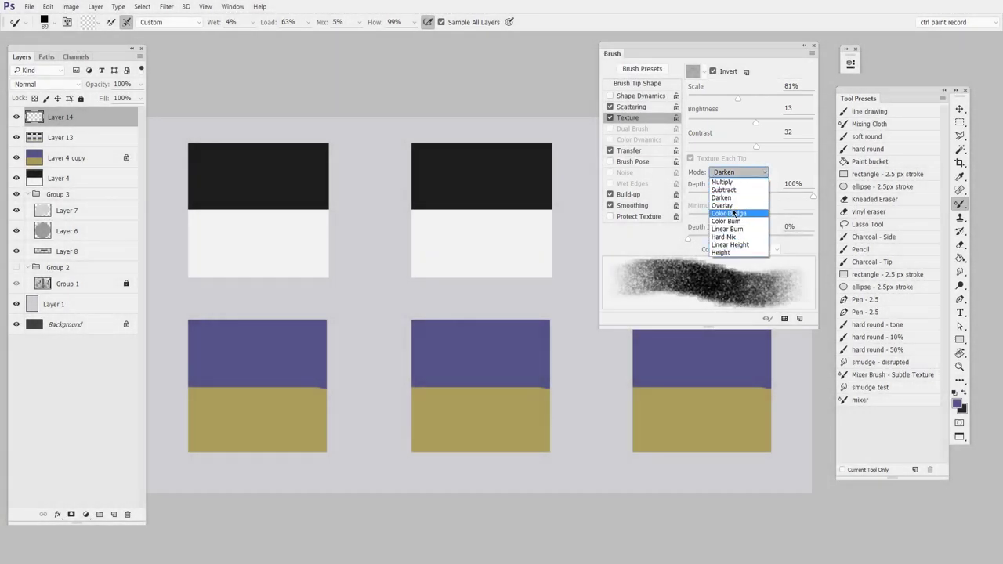
click(738, 198)
click(739, 171)
click(737, 227)
click(739, 172)
click(726, 221)
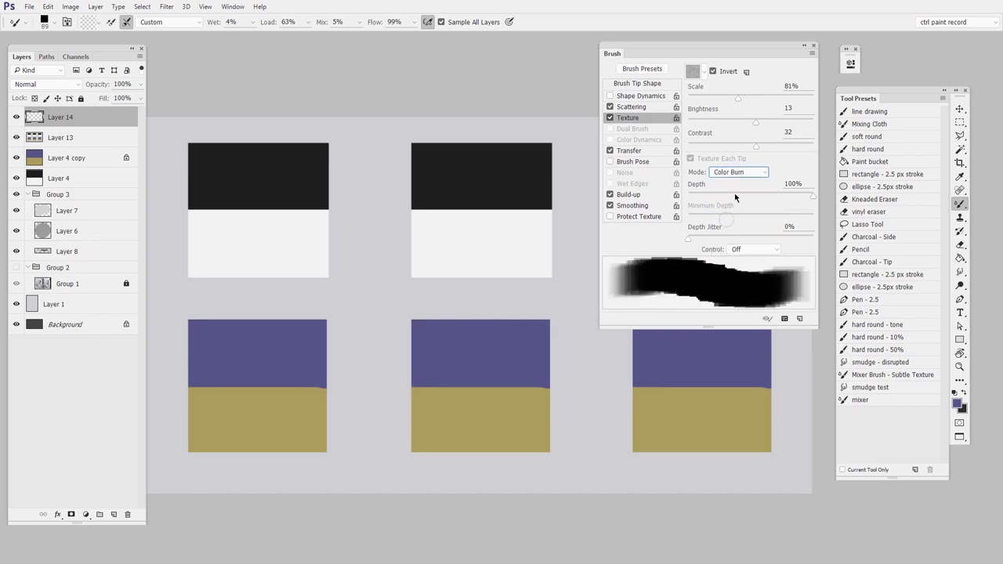
click(740, 172)
click(738, 198)
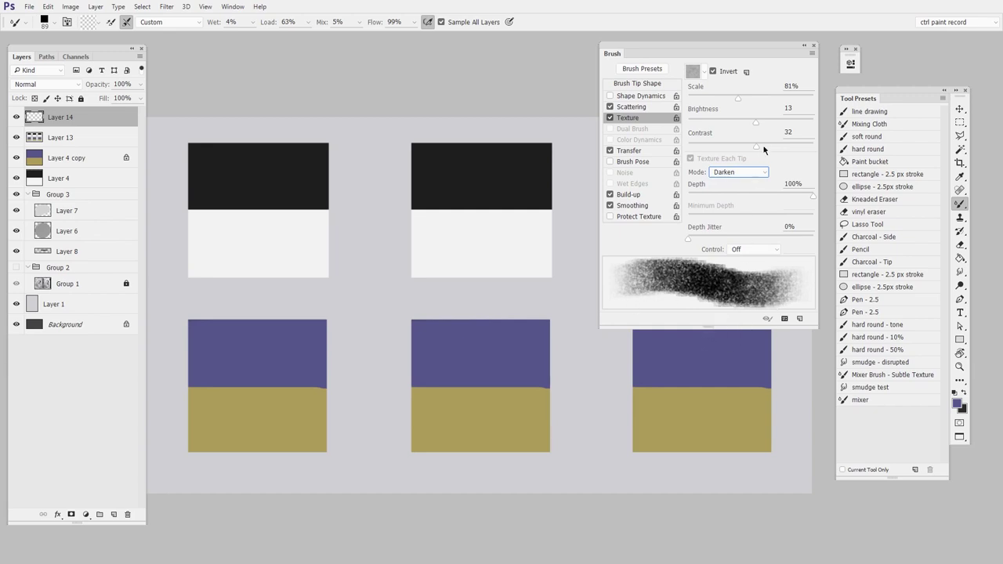
Set the texture contrast to 31 and soften the black-white edge of the middle swatch with the mixer brush.
mouse_move(759, 148)
mouse_down()
mouse_move(765, 124)
mouse_move(735, 98)
mouse_up()
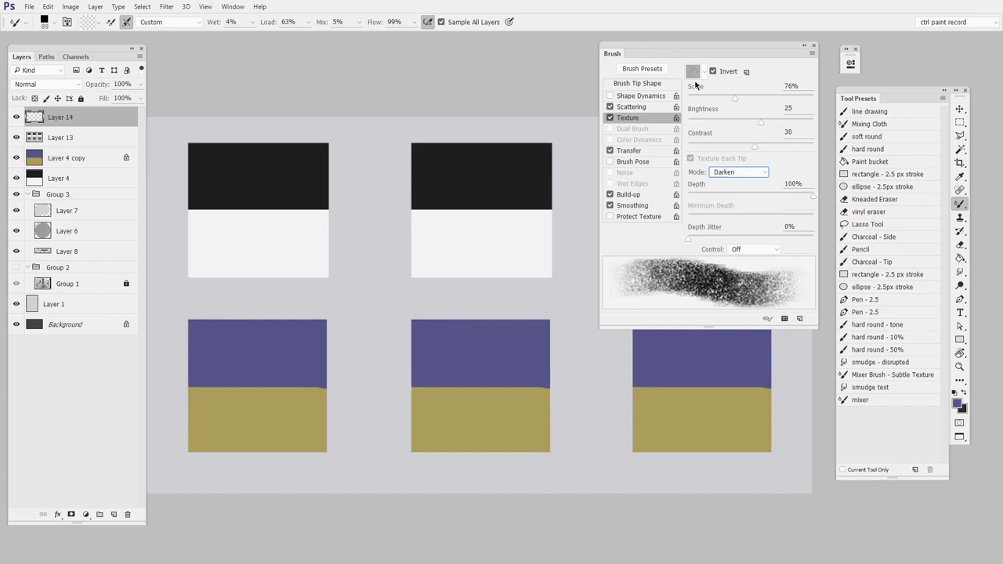
mouse_move(739, 97)
mouse_down()
mouse_move(757, 124)
mouse_move(746, 151)
mouse_move(756, 149)
mouse_up()
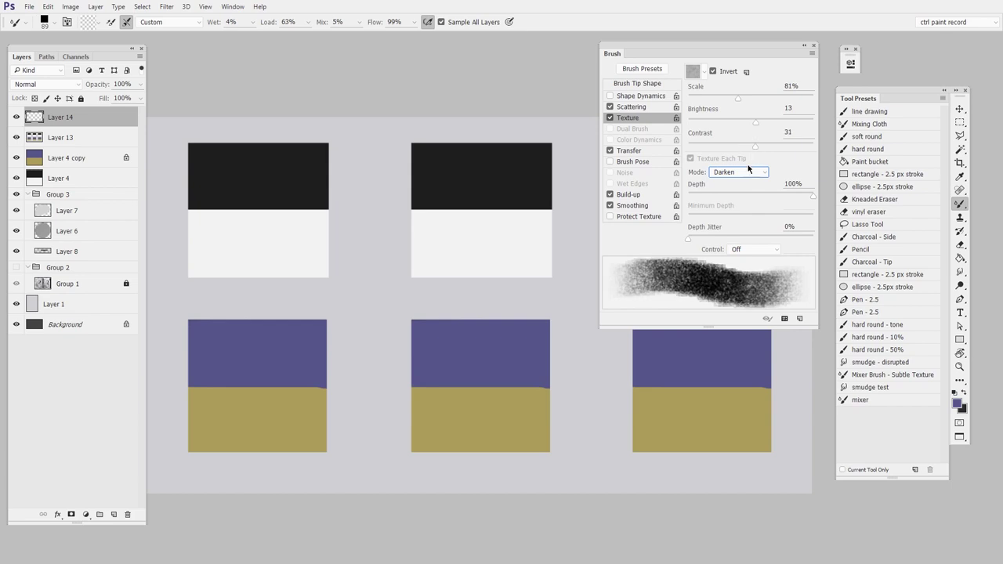
key(z)
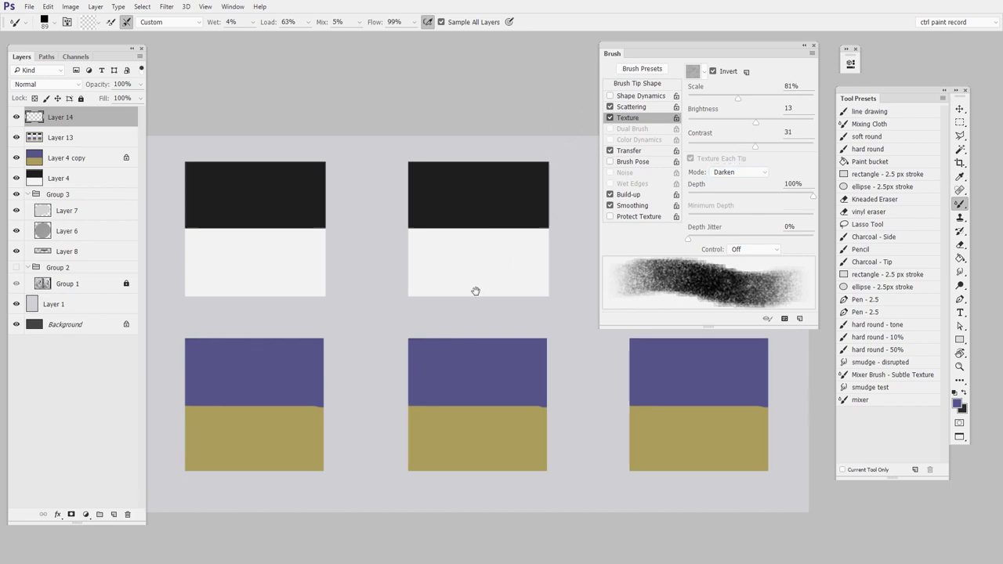
drag(472, 291, 486, 312)
click(485, 313)
key(b)
drag(475, 256, 413, 314)
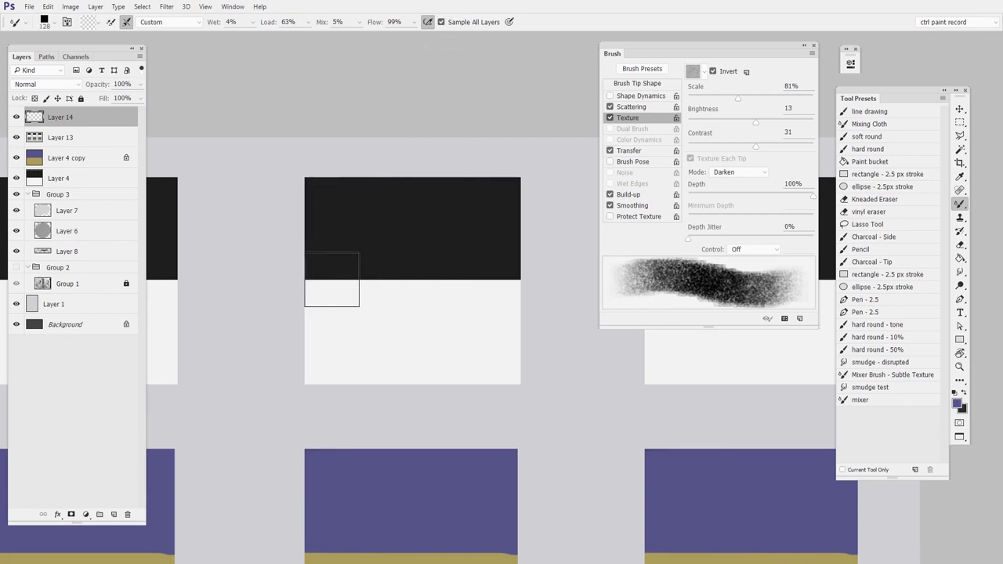
mouse_move(332, 279)
mouse_down()
mouse_move(304, 286)
mouse_move(459, 279)
mouse_up()
scroll(466, 298, up, 1)
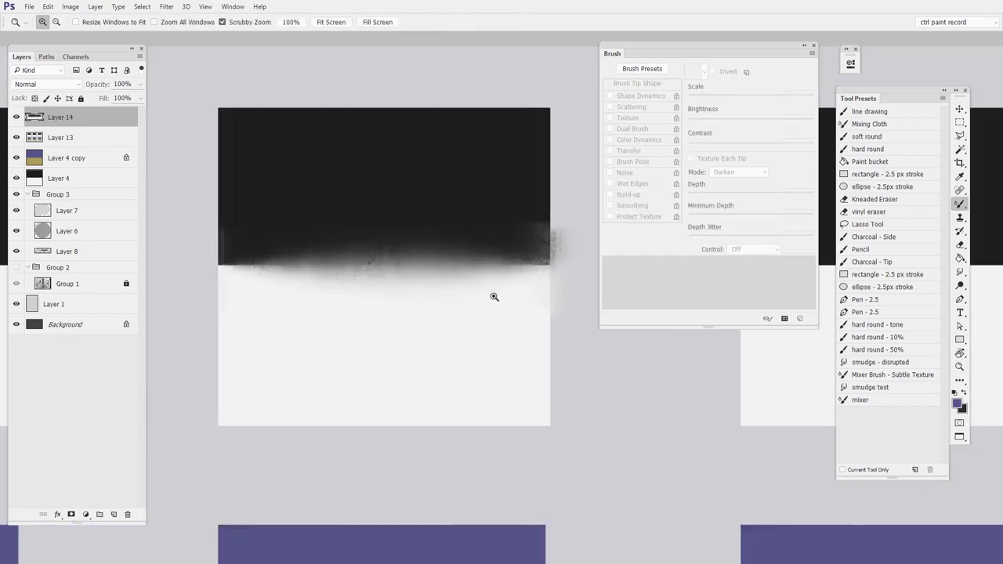
mouse_move(397, 262)
mouse_down()
mouse_move(336, 294)
mouse_move(262, 295)
mouse_move(235, 282)
mouse_up()
scroll(539, 358, down, 1)
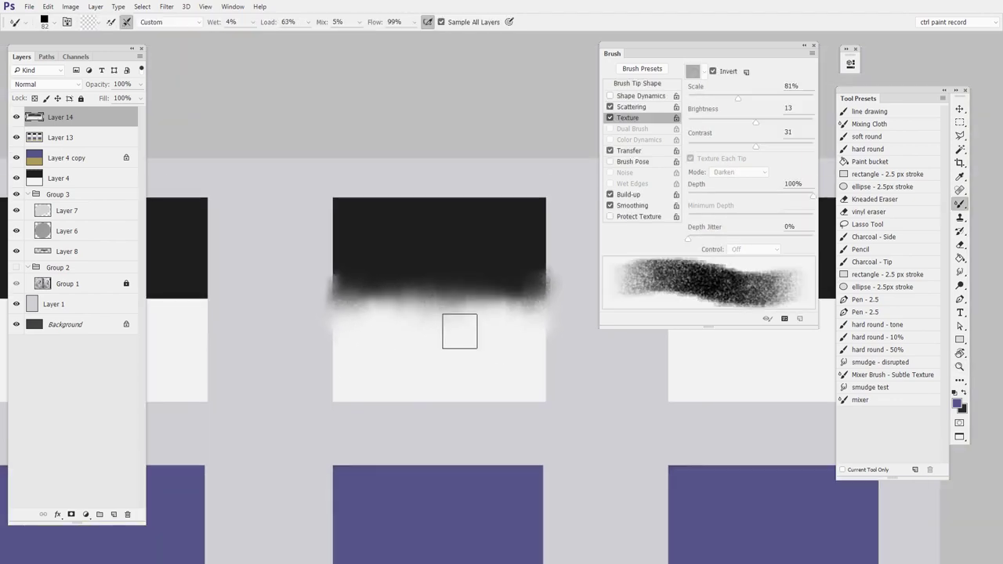
drag(504, 352, 473, 349)
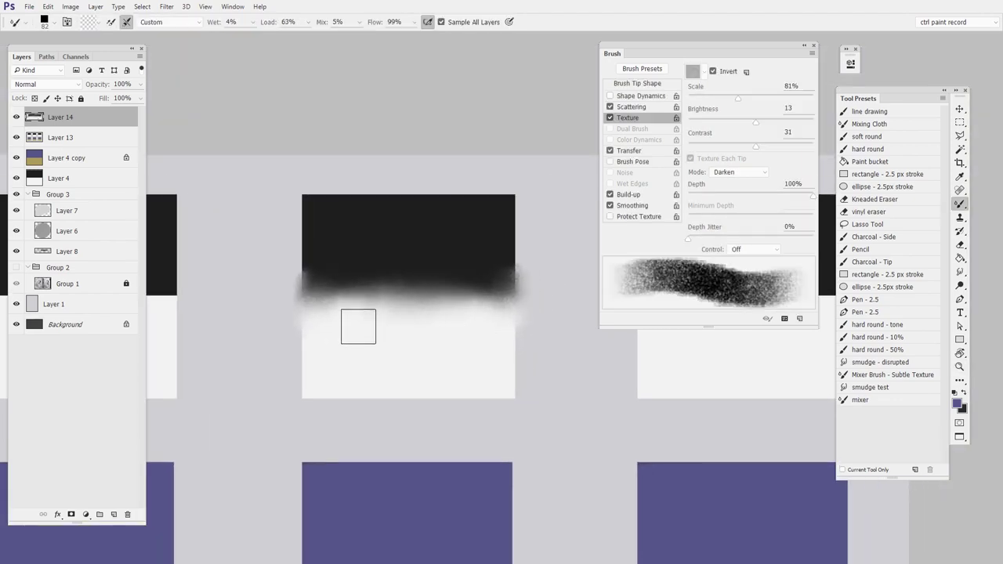
Set the texture contrast to 61 and blend the right swatch's black-white edge with a 144 px mixer brush.
drag(757, 148, 781, 146)
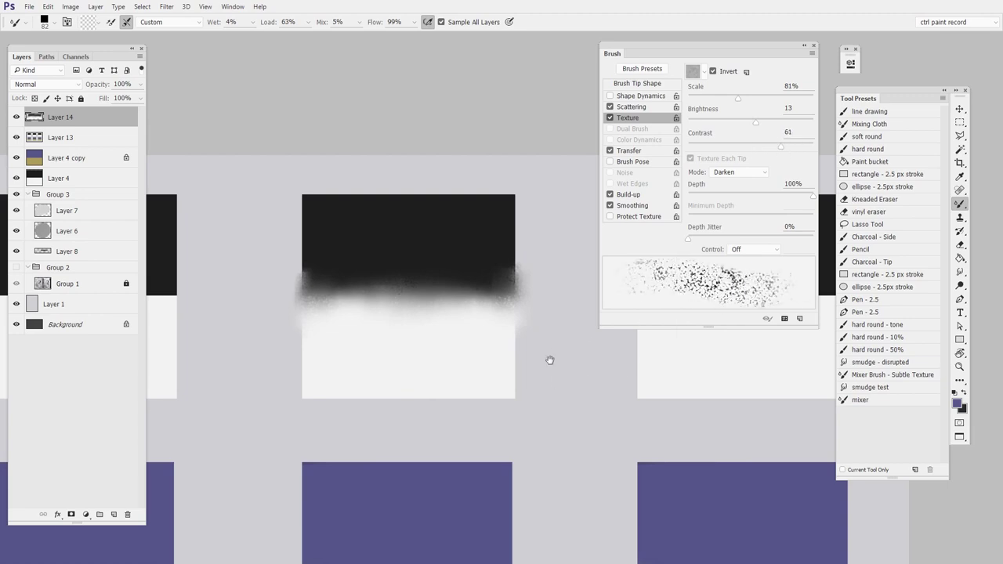
scroll(471, 345, right, 5)
key(z)
drag(511, 339, 541, 339)
drag(477, 331, 329, 347)
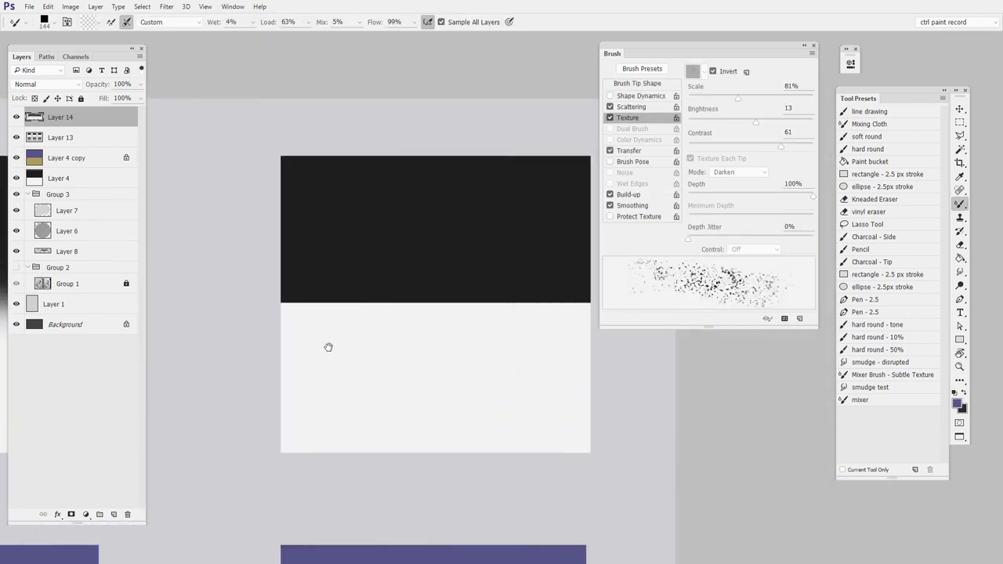
drag(424, 308, 513, 294)
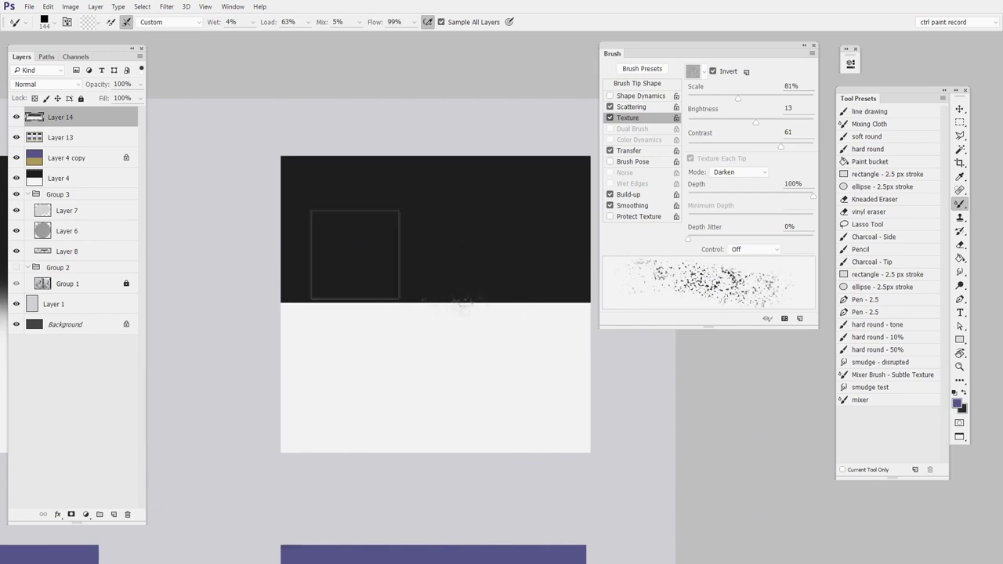
key(z)
click(485, 348)
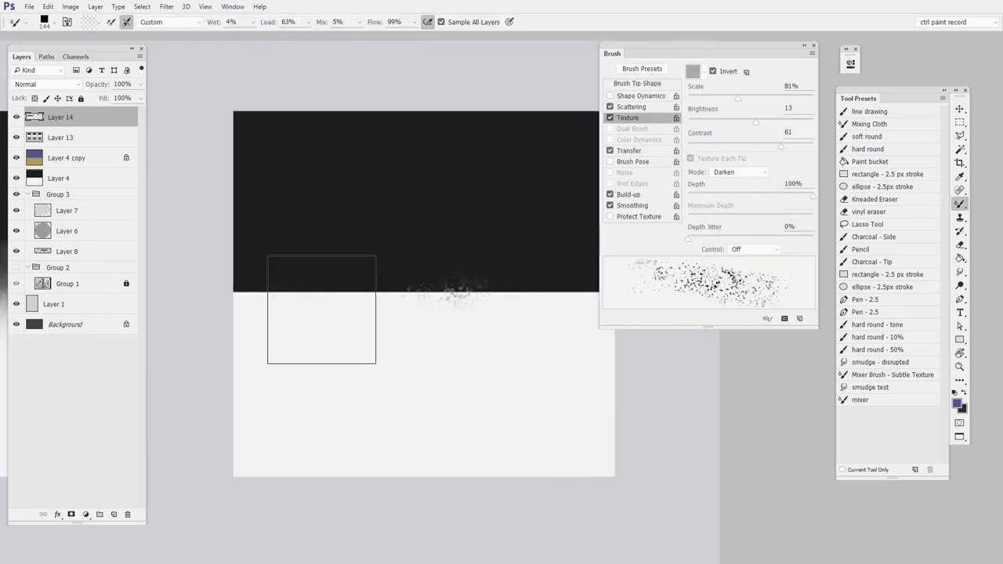
Lower the texture contrast to 55 and blend along the right swatch's black-white edge again.
drag(813, 197, 815, 197)
drag(781, 147, 777, 151)
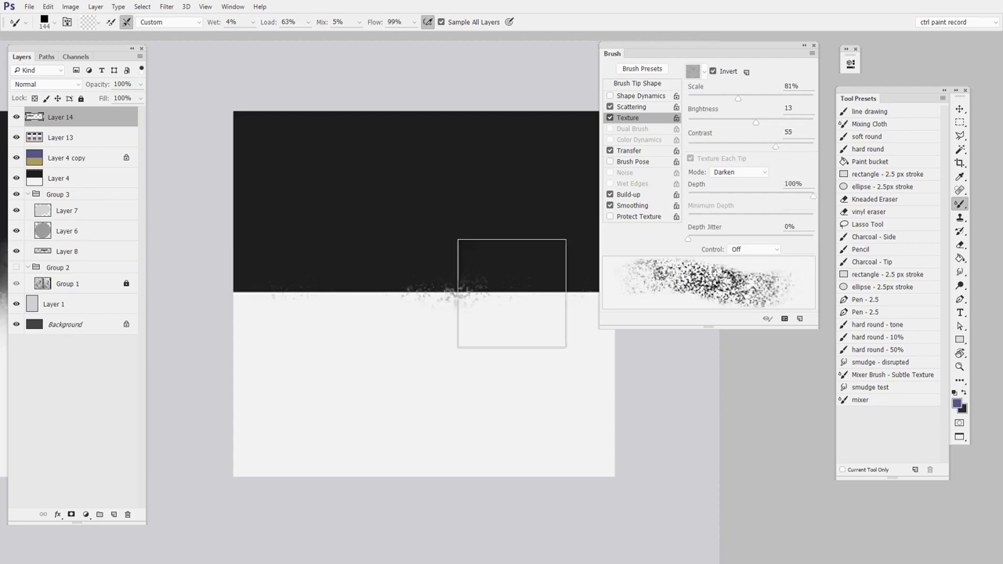
mouse_move(512, 293)
mouse_down()
mouse_move(359, 293)
mouse_move(390, 323)
mouse_move(314, 296)
mouse_up()
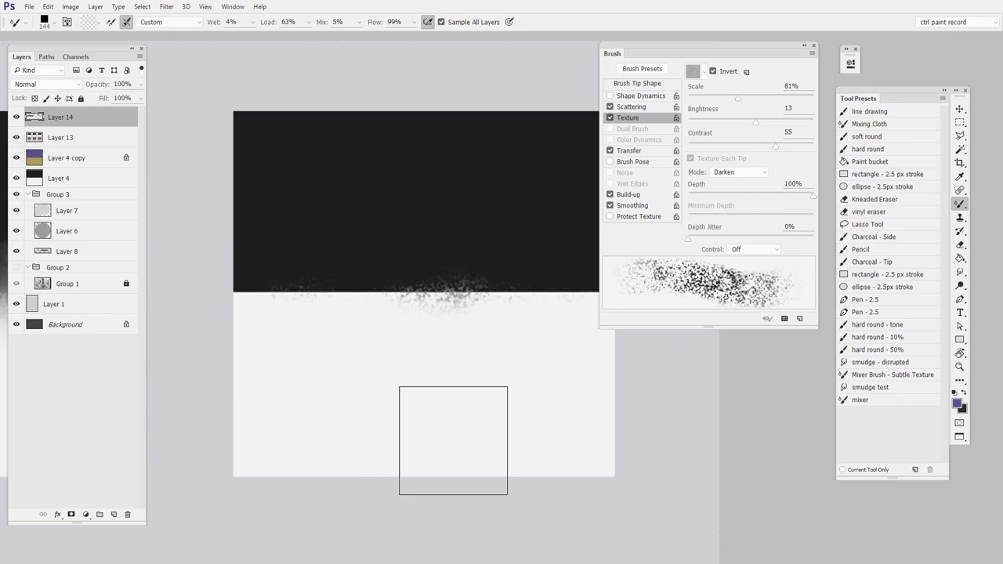
Set the texture contrast to -20 and blur the right swatch's black-white edge into a broad gradient.
drag(776, 149, 724, 150)
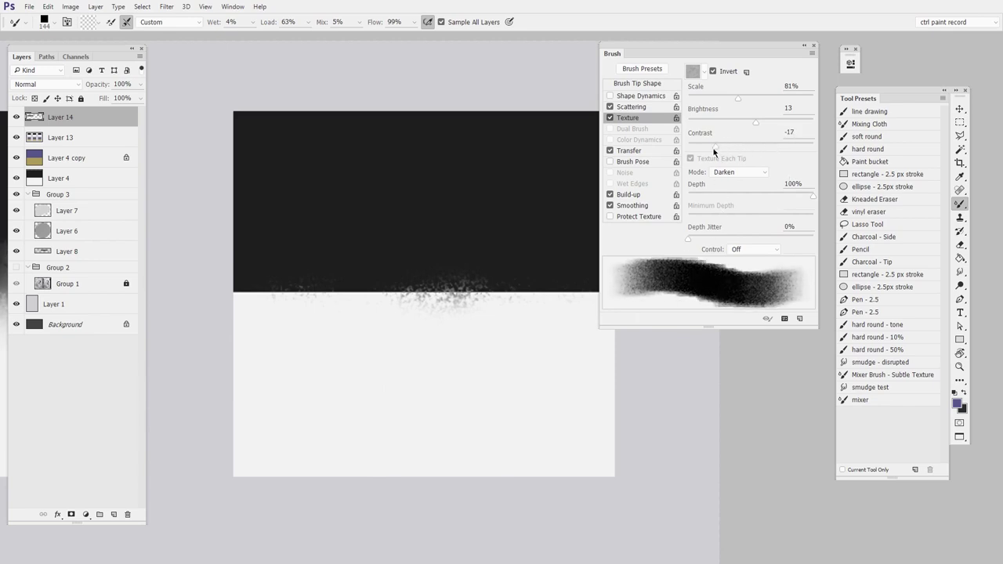
mouse_move(470, 291)
mouse_down()
mouse_move(307, 298)
mouse_move(547, 295)
mouse_move(259, 298)
mouse_move(467, 297)
mouse_move(516, 348)
mouse_up()
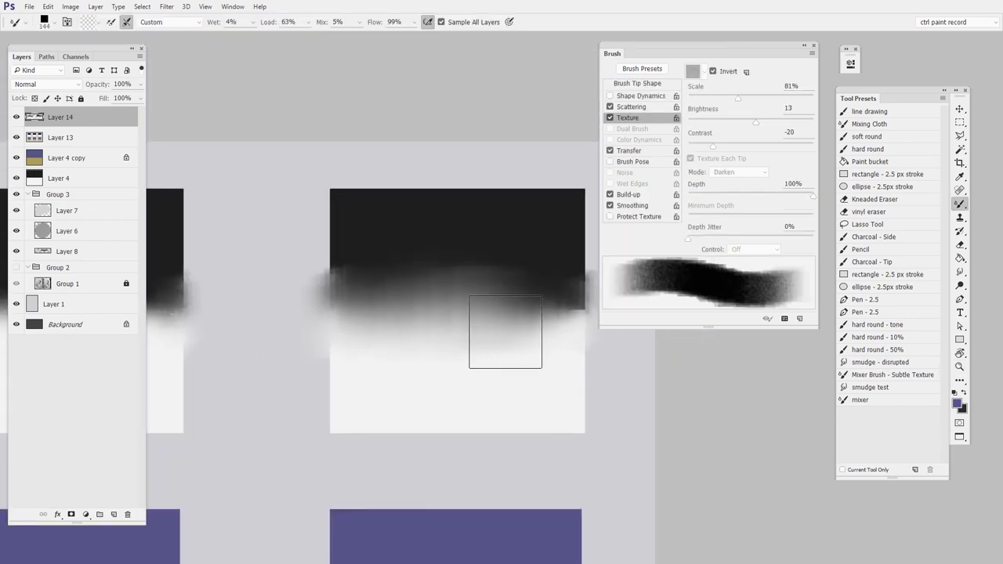
mouse_move(505, 330)
mouse_down()
mouse_move(583, 301)
mouse_move(485, 320)
mouse_move(372, 278)
mouse_up()
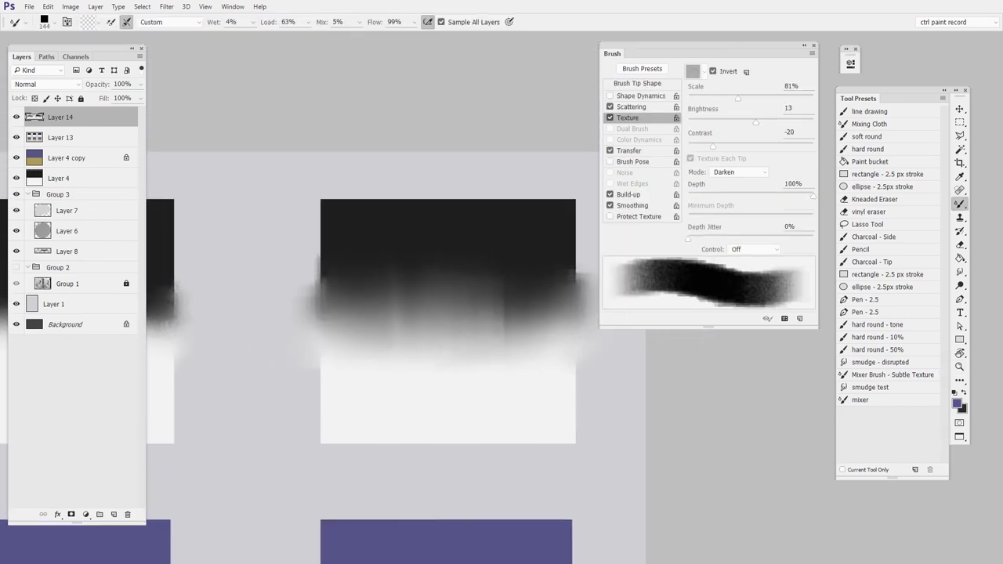
Set the texture contrast to 45 and start blending the purple-gold edge of the middle swatch.
drag(713, 146, 767, 149)
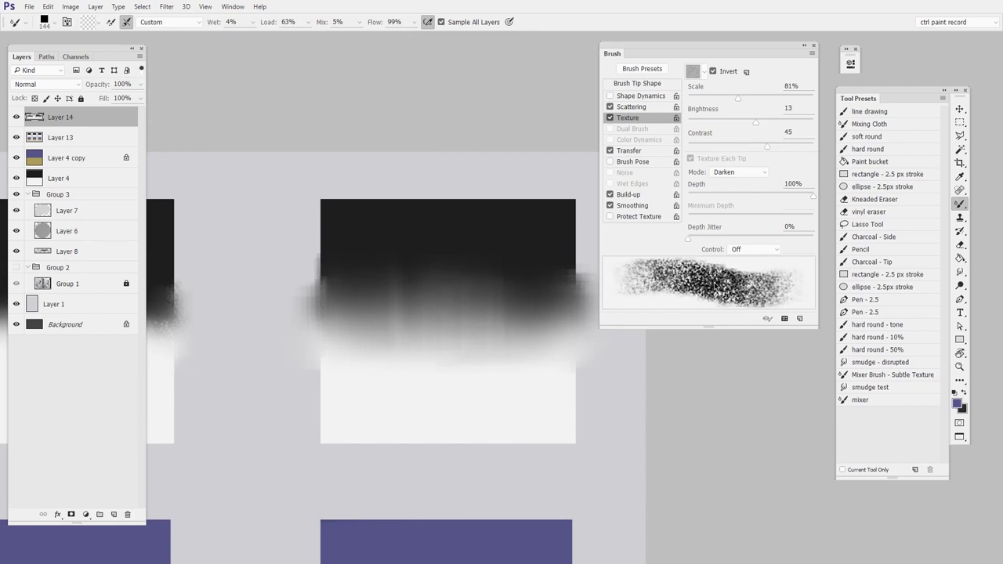
mouse_move(503, 374)
mouse_down()
mouse_move(531, 321)
mouse_move(500, 384)
mouse_up()
drag(439, 413, 585, 282)
drag(360, 362, 417, 355)
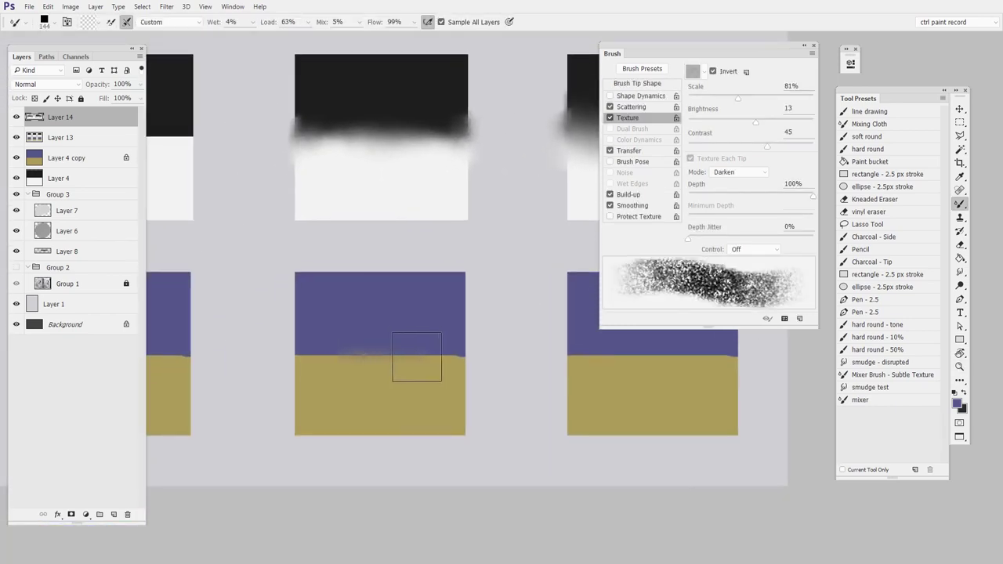
Set the texture to scale 68%, brightness 14 and contrast 33, and soften the middle purple-gold edge with a 96 px brush.
mouse_move(766, 151)
mouse_down()
mouse_move(757, 151)
mouse_move(758, 122)
mouse_move(729, 99)
mouse_up()
drag(411, 353, 439, 350)
drag(439, 350, 529, 360)
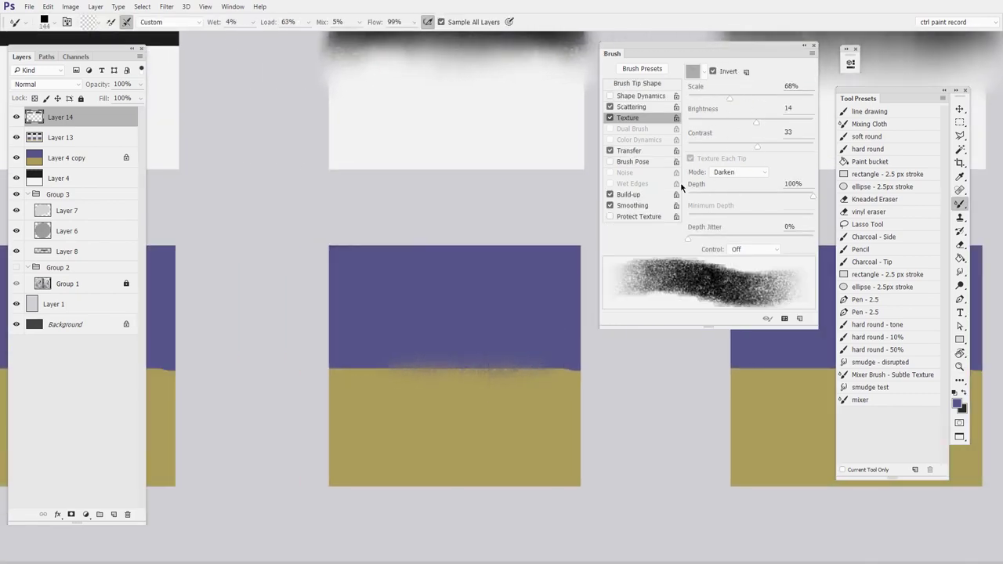
key(bracketleft)
key(bracketleft)
mouse_move(382, 369)
mouse_down()
mouse_move(536, 369)
mouse_move(448, 378)
mouse_move(521, 375)
mouse_move(403, 366)
mouse_move(341, 416)
mouse_up()
drag(564, 421, 549, 421)
drag(577, 427, 683, 423)
Lower the texture contrast to 18 and blend the left swatch's purple-gold edge with a 174 px mixer brush.
drag(758, 148, 748, 148)
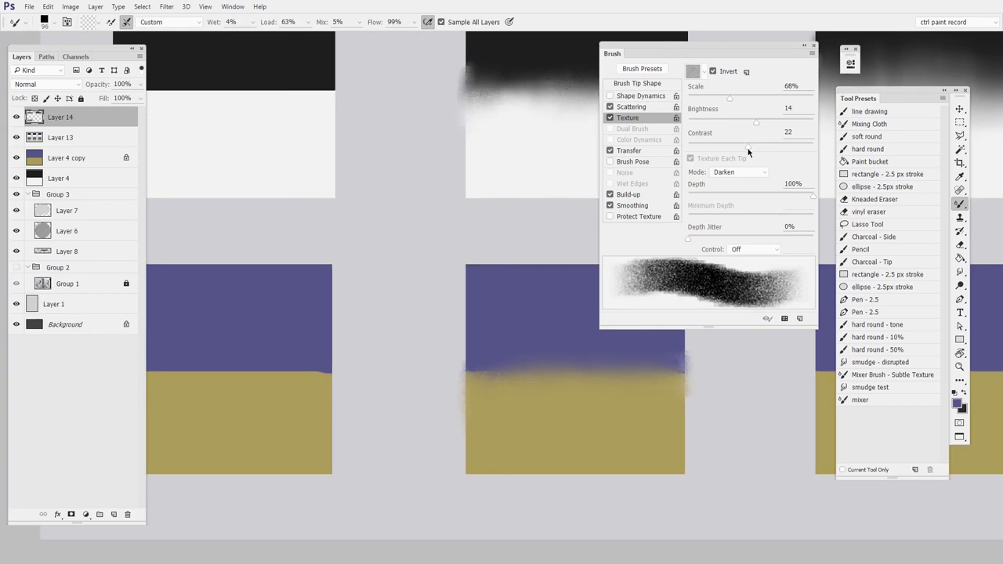
mouse_move(424, 368)
mouse_down()
mouse_move(540, 356)
mouse_move(378, 374)
mouse_move(392, 371)
mouse_move(356, 353)
mouse_move(398, 369)
mouse_move(469, 353)
mouse_move(524, 358)
mouse_move(374, 371)
mouse_move(360, 416)
mouse_move(347, 391)
mouse_move(353, 326)
mouse_move(350, 481)
mouse_up()
drag(392, 358, 398, 363)
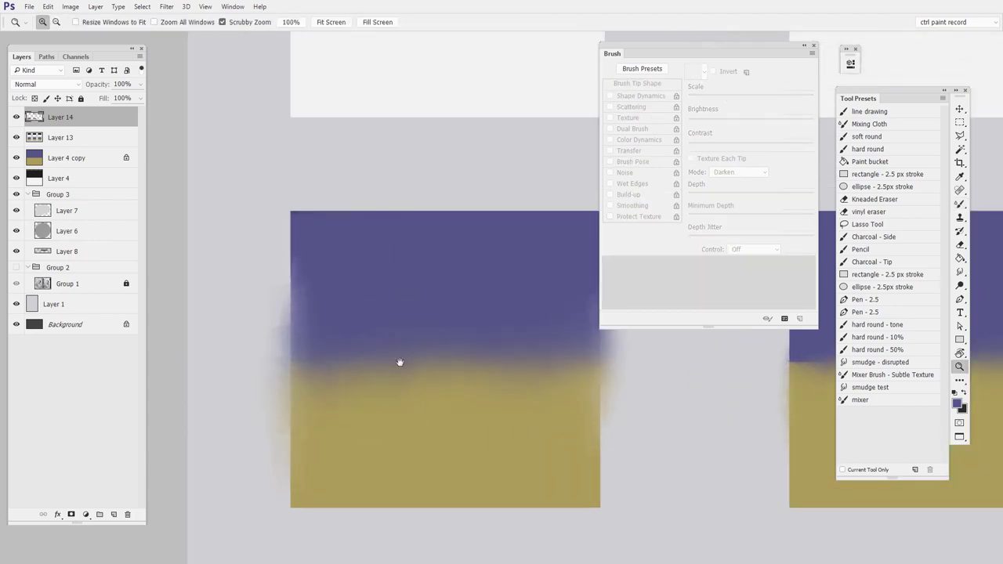
drag(307, 363, 385, 330)
drag(488, 385, 368, 373)
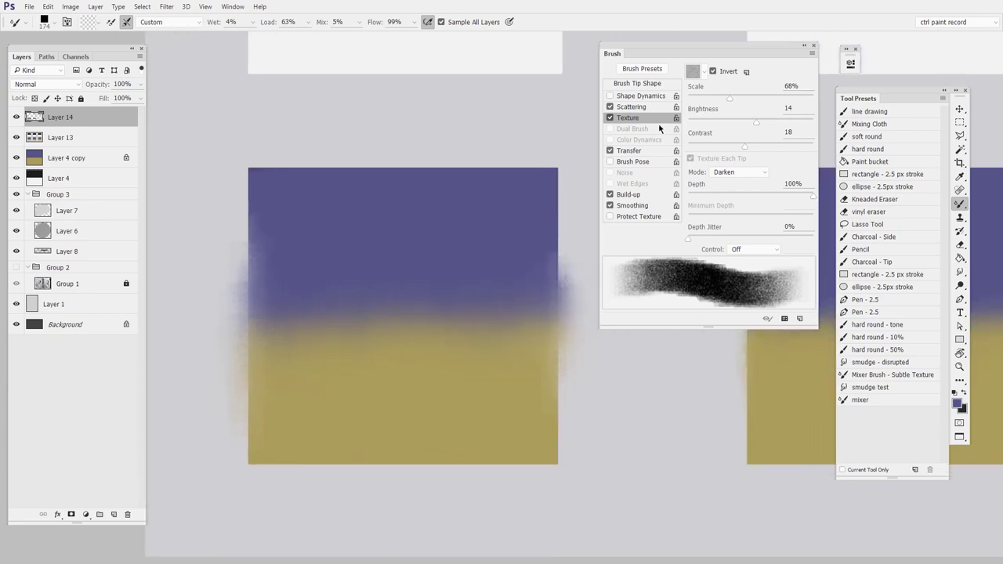
Set the brush tip spacing to 4% and smooth the left swatch's purple-gold edge further.
click(657, 85)
drag(692, 233, 690, 235)
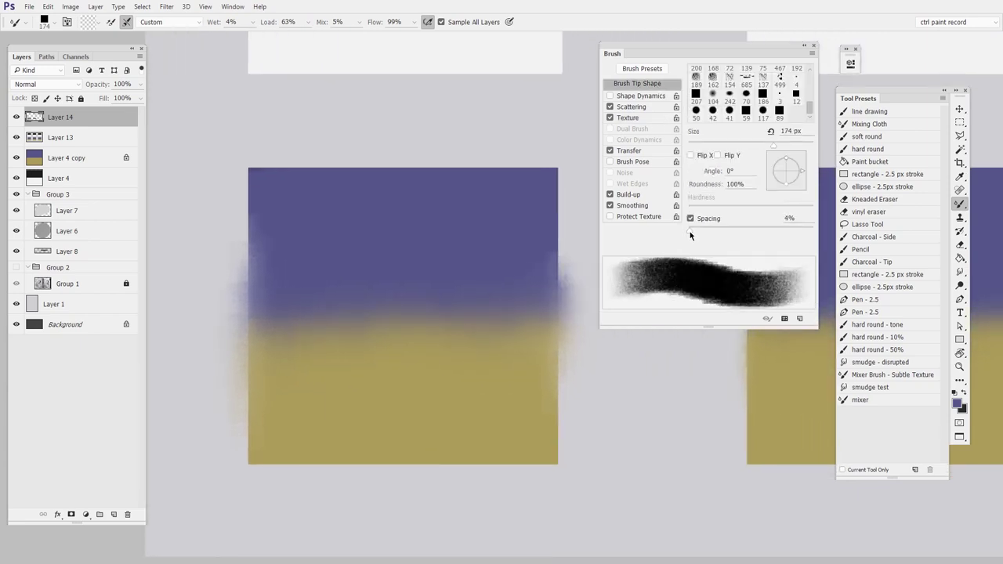
mouse_move(529, 345)
mouse_down()
mouse_move(502, 381)
mouse_move(398, 377)
mouse_up()
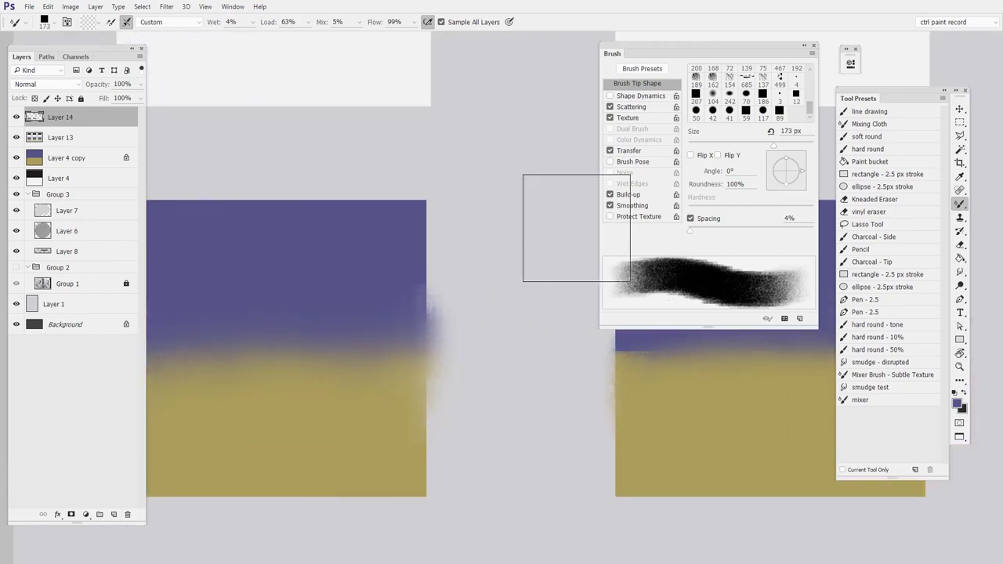
Set the brush texture's mode to Multiply.
click(649, 118)
scroll(402, 408, right, 5)
scroll(533, 392, up, 2)
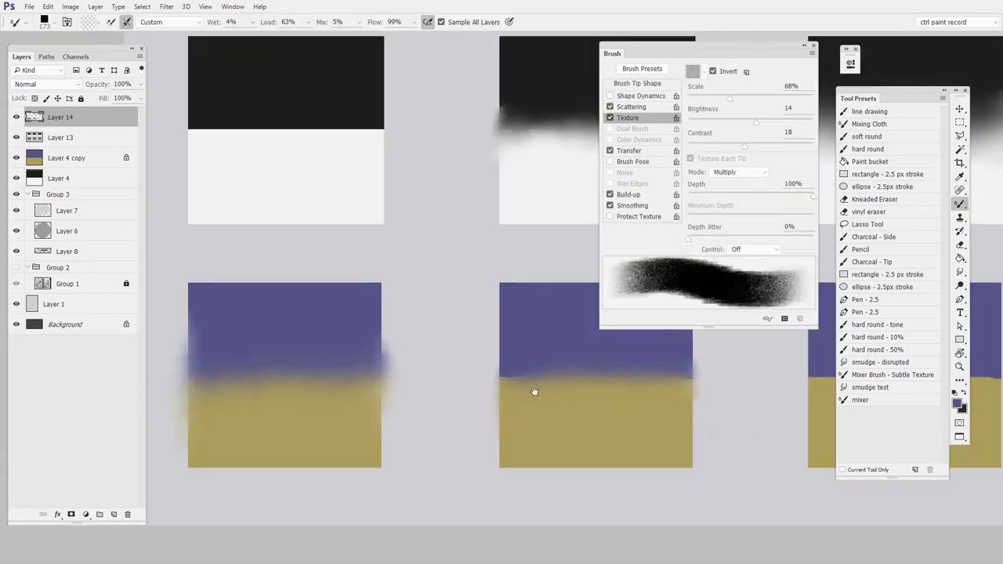
Set the brush texture's mode to Darken and its brightness to 31.
scroll(487, 345, down, 1)
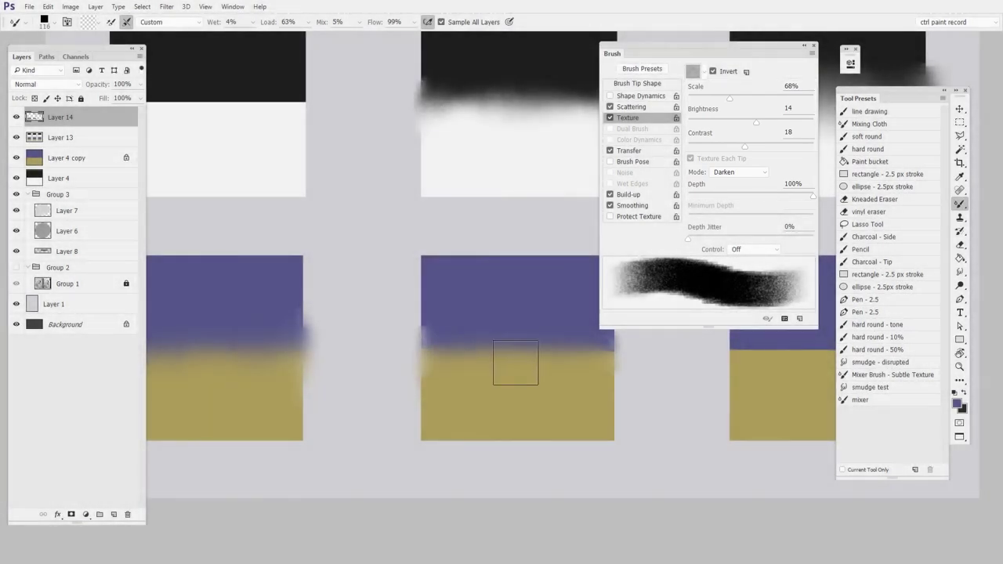
scroll(515, 369, right, 4)
scroll(443, 399, up, 1)
scroll(444, 400, up, 1)
drag(757, 123, 764, 125)
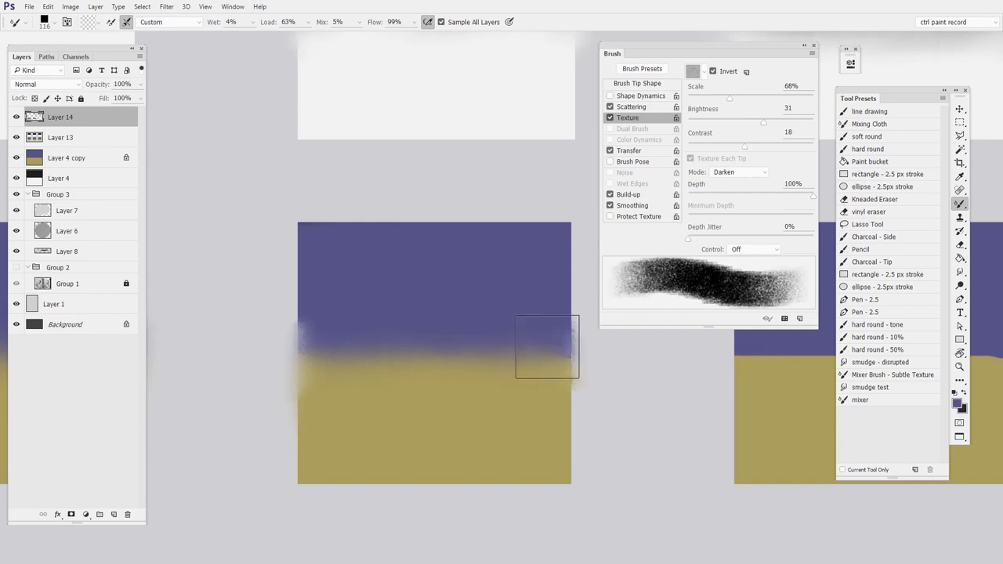
Resize the mixer brush to 89 px and soften the outer edge of the middle purple-gold swatch around its upper right corner.
alt+right_click(468, 403)
mouse_move(522, 338)
mouse_down()
mouse_move(437, 407)
mouse_move(486, 317)
mouse_move(478, 428)
mouse_move(462, 322)
mouse_move(432, 306)
mouse_move(480, 312)
mouse_up()
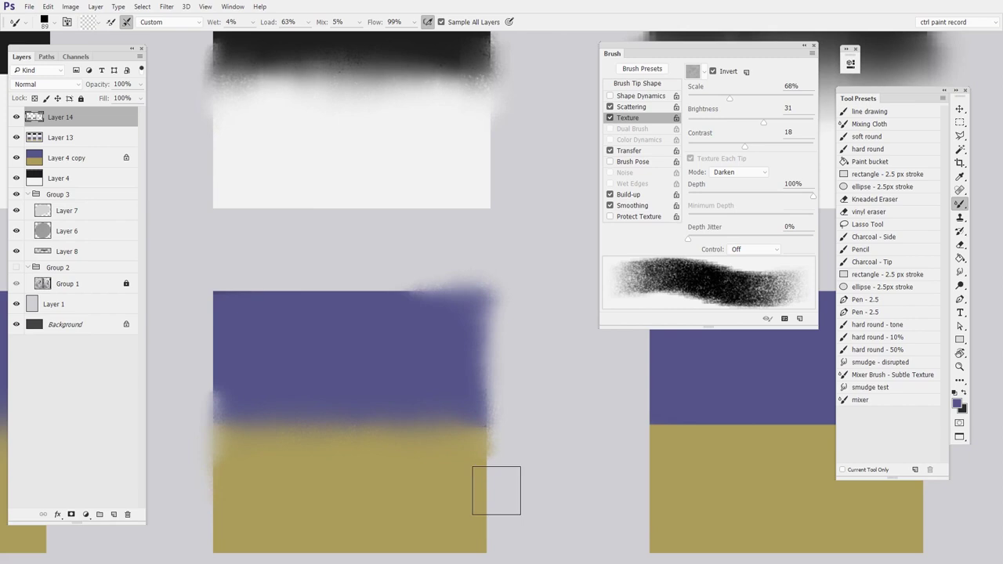
drag(477, 450, 385, 416)
drag(489, 405, 477, 411)
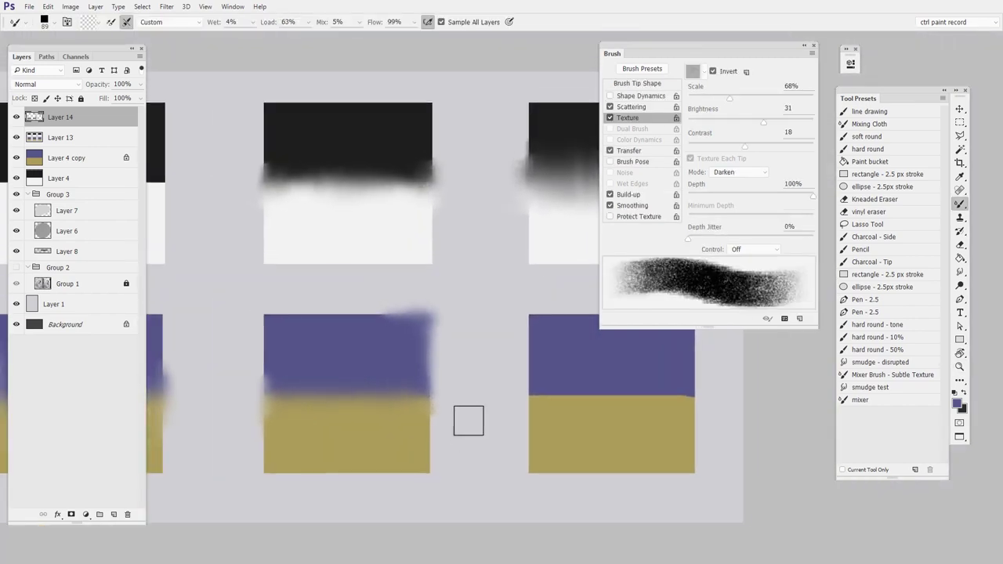
Save the current mixer brush settings as a new tool preset named mixer 2.
click(915, 470)
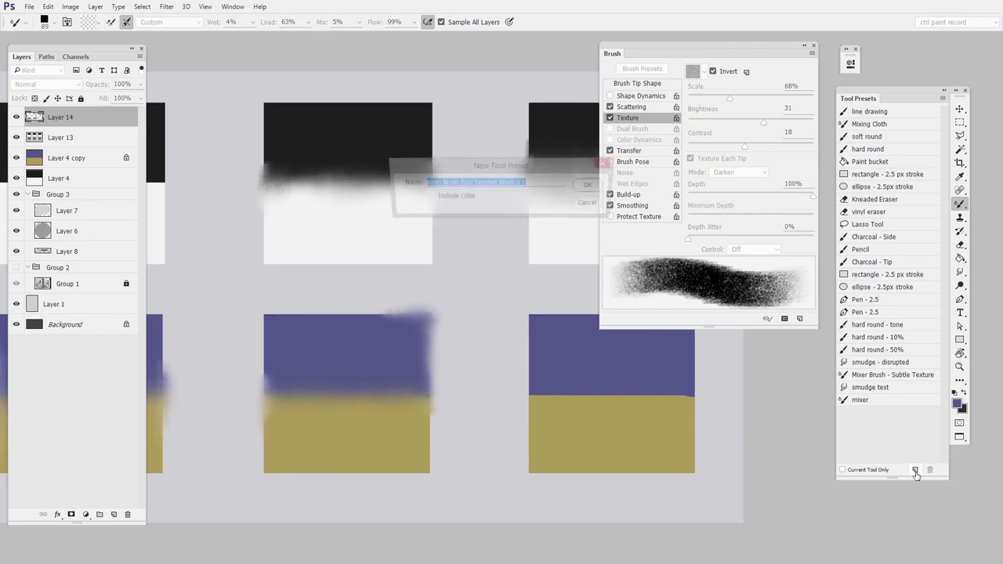
text(mixer)
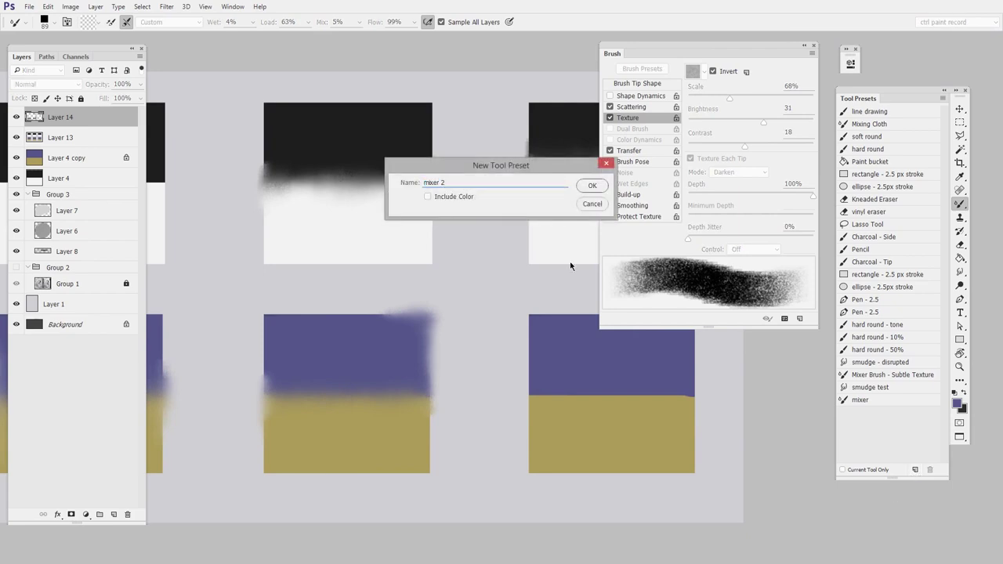
text( 2)
key(Return)
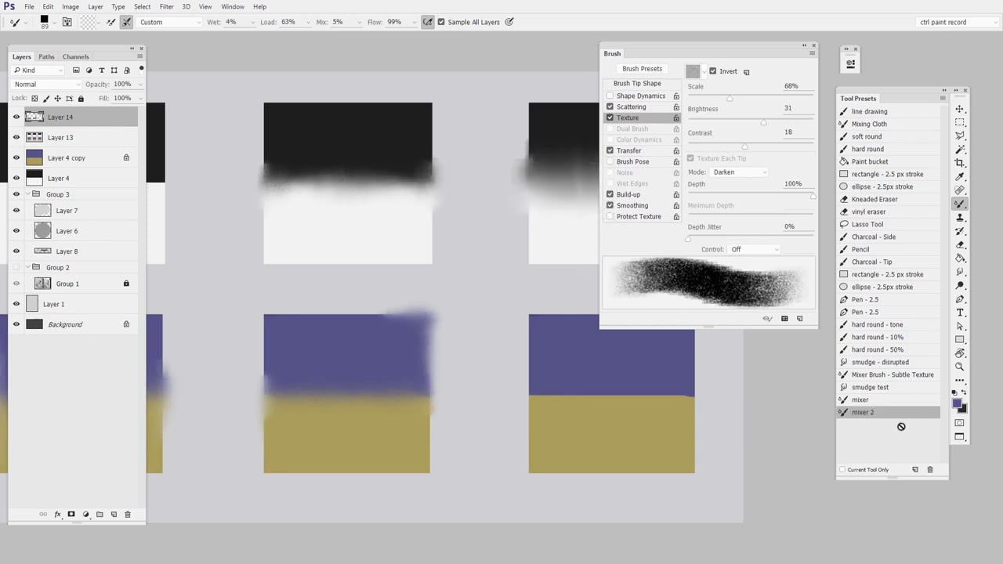
Add a new layer and paint a solid purple patch between the middle and right purple-gold swatches with the Charcoal - Side preset.
drag(629, 426, 588, 430)
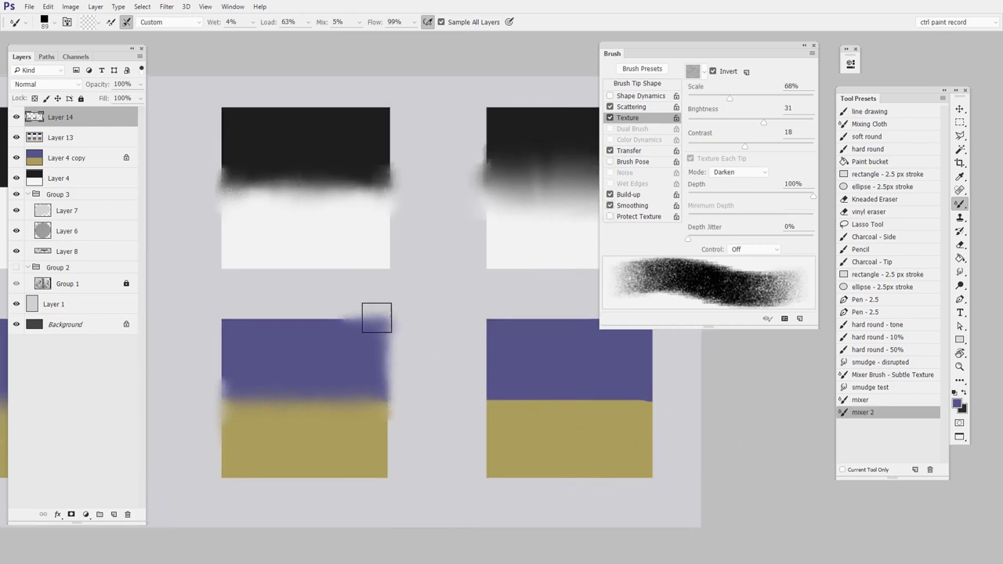
key(ctrl+shift+alt+n)
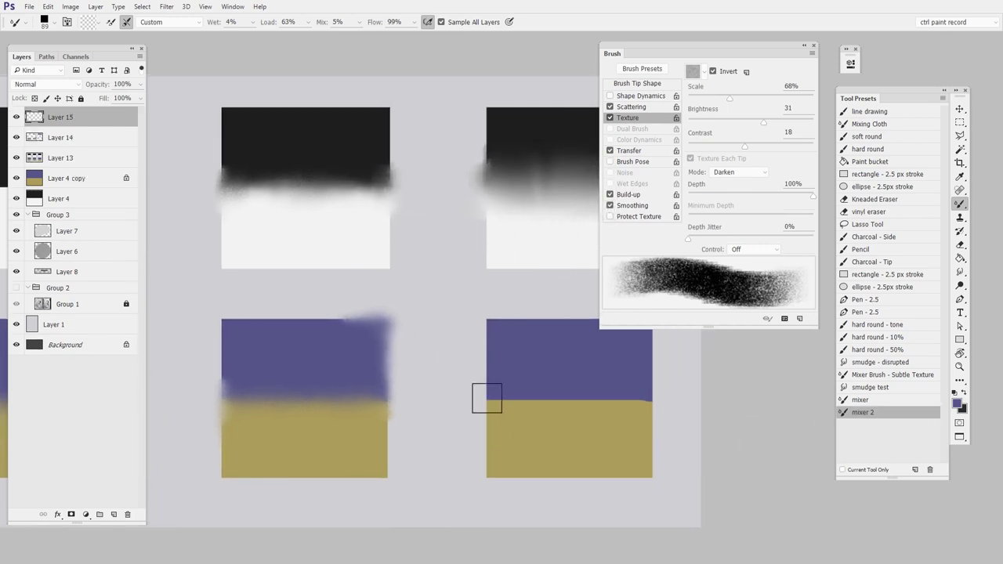
click(886, 243)
mouse_move(429, 281)
mouse_down()
mouse_move(464, 341)
mouse_move(426, 323)
mouse_move(445, 357)
mouse_move(408, 343)
mouse_move(445, 401)
mouse_up()
Switch to the mixer 2 preset and soften the purple patch's edges, enlarging the brush to 214 px for broader blends.
drag(873, 411, 871, 412)
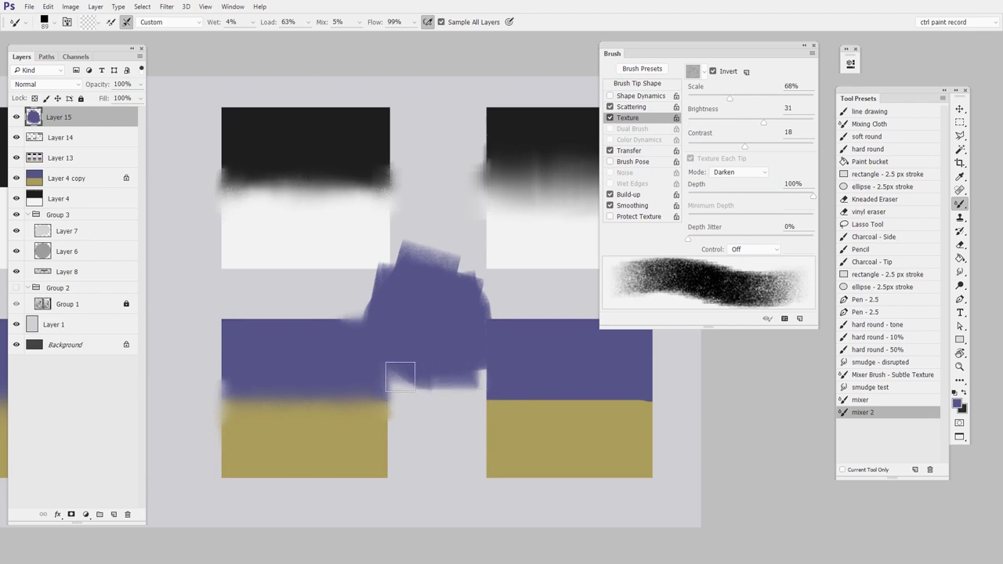
mouse_move(483, 395)
mouse_down()
mouse_move(448, 287)
mouse_move(427, 254)
mouse_up()
key(])
key(])
key(])
key(])
key(])
drag(399, 295, 467, 263)
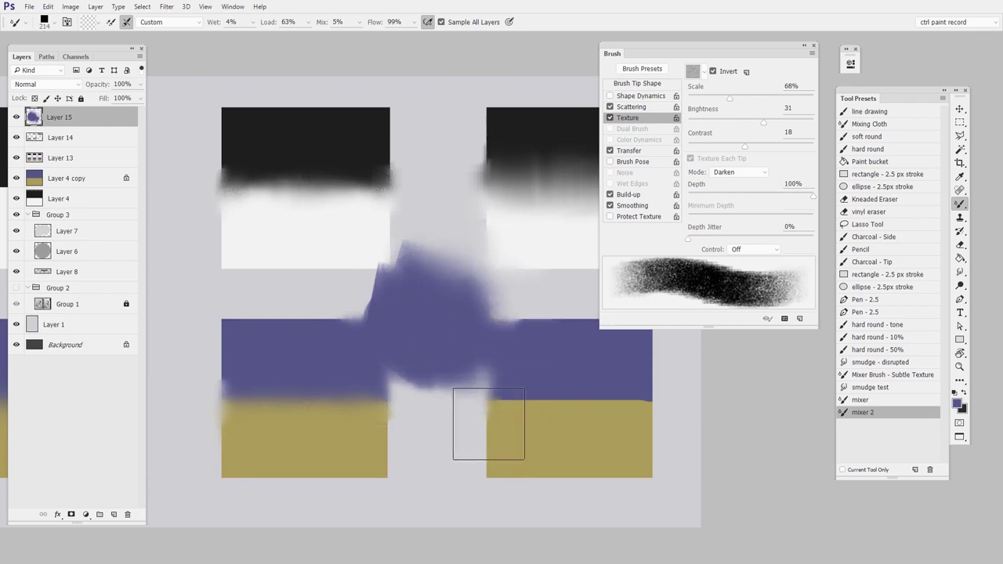
drag(494, 337, 522, 380)
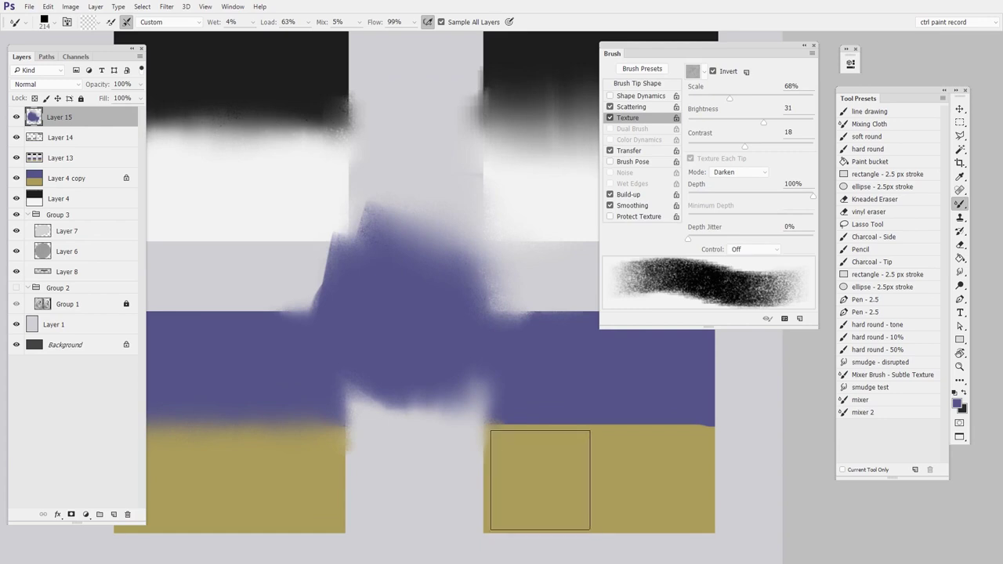